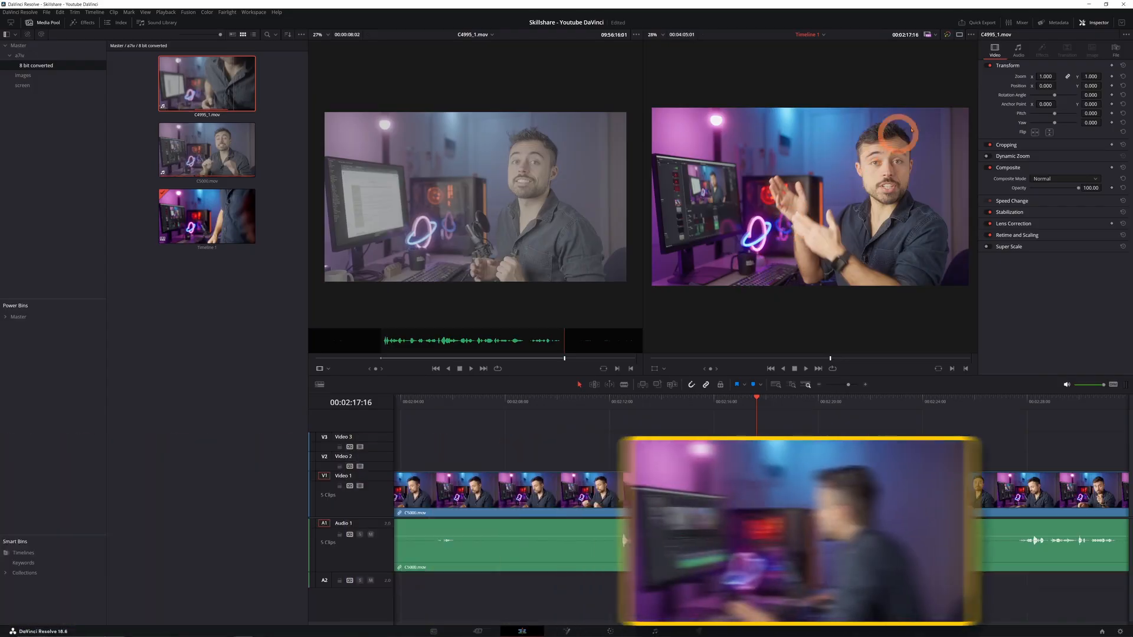
- Show only the timeline viewer, fit its picture to the available area, and hide the media pool
{"action": "left_click", "coordinate": [959, 35]}
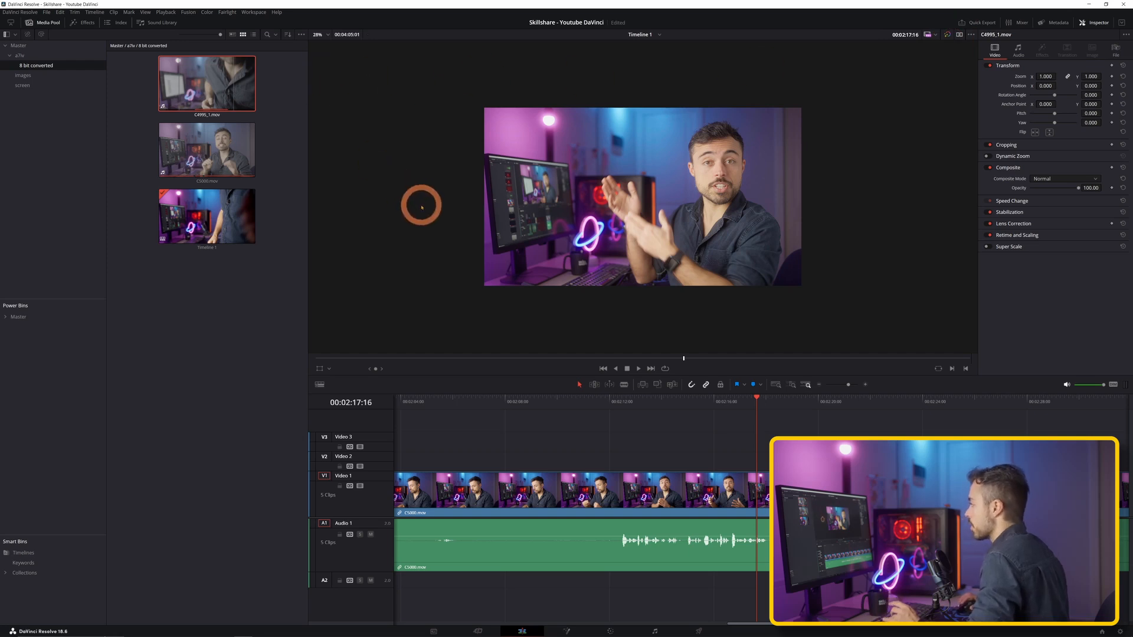
{"action": "key", "text": "z"}
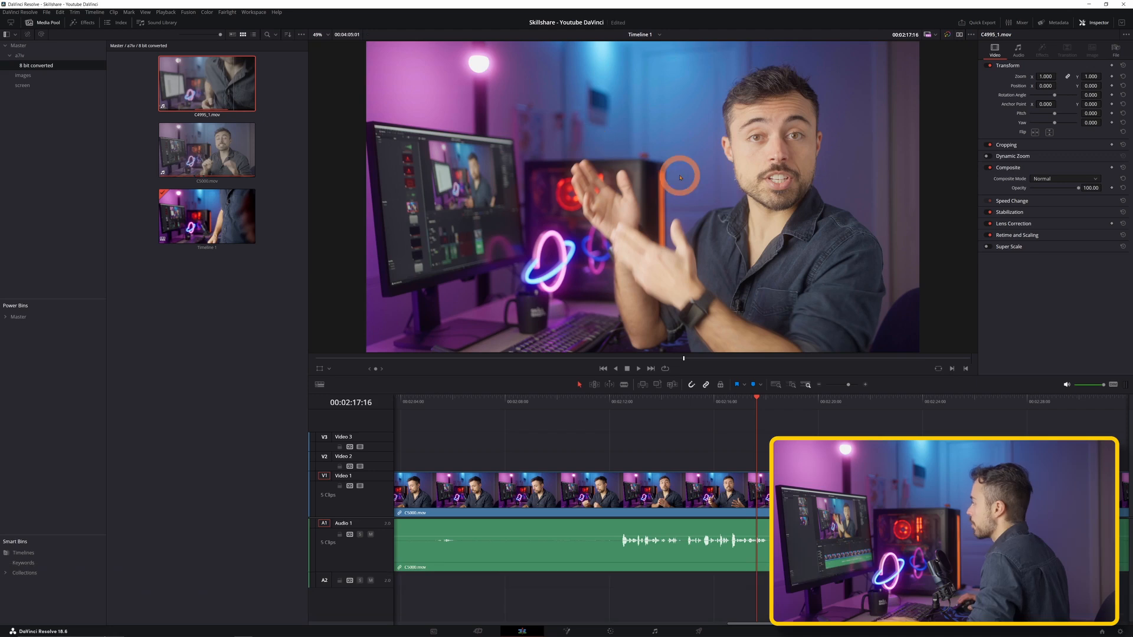
{"action": "left_click", "coordinate": [46, 24]}
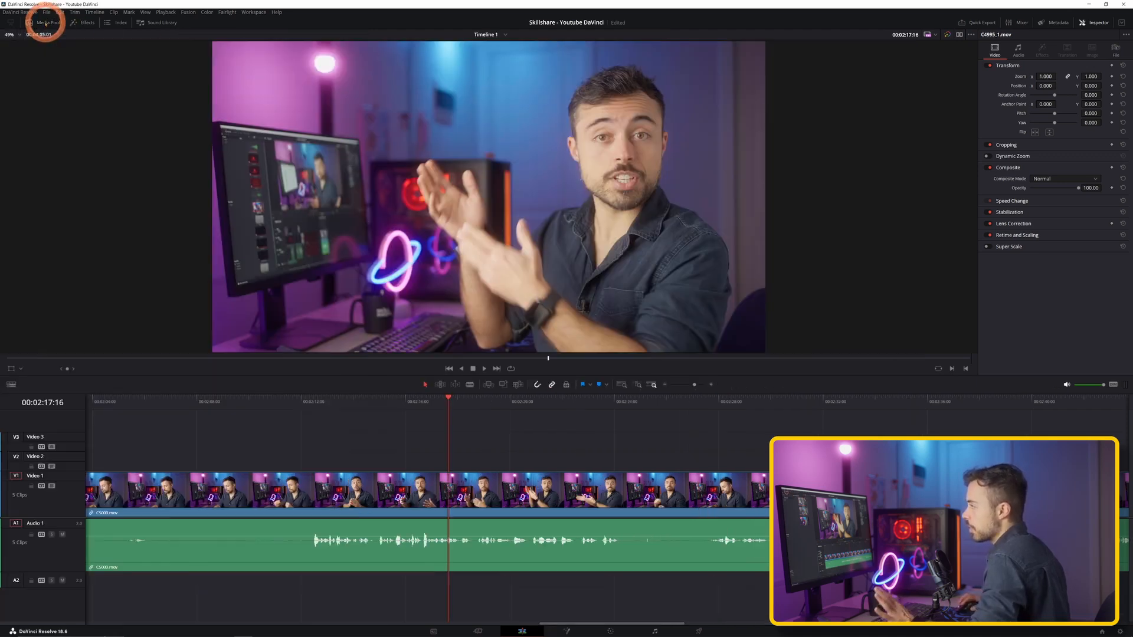
- Keyframe the C5000.mov clip's Zoom at 1.000 on 00:02:17:17 and at 1.120 on 00:02:22:06
{"action": "left_click", "coordinate": [454, 399]}
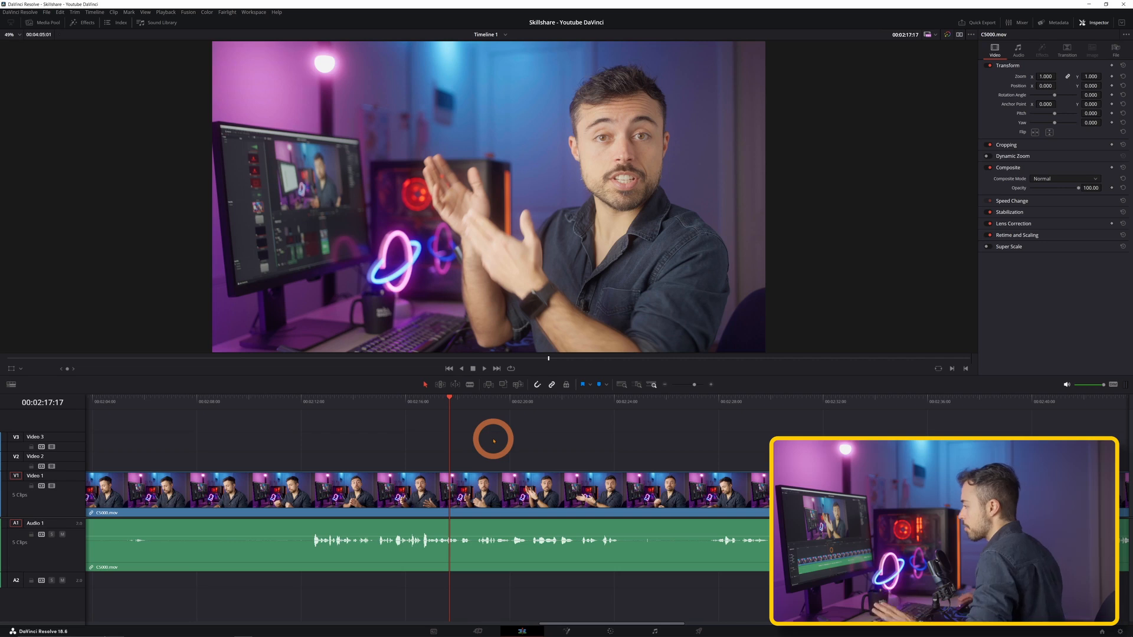
{"action": "left_click", "coordinate": [477, 489]}
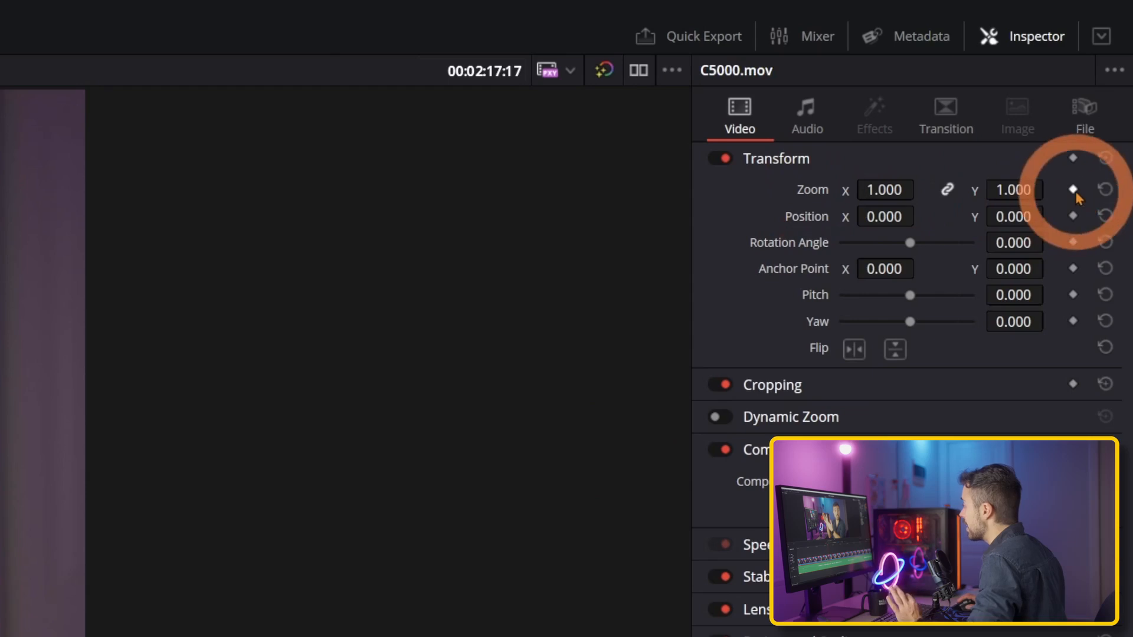
{"action": "left_click", "coordinate": [1074, 190]}
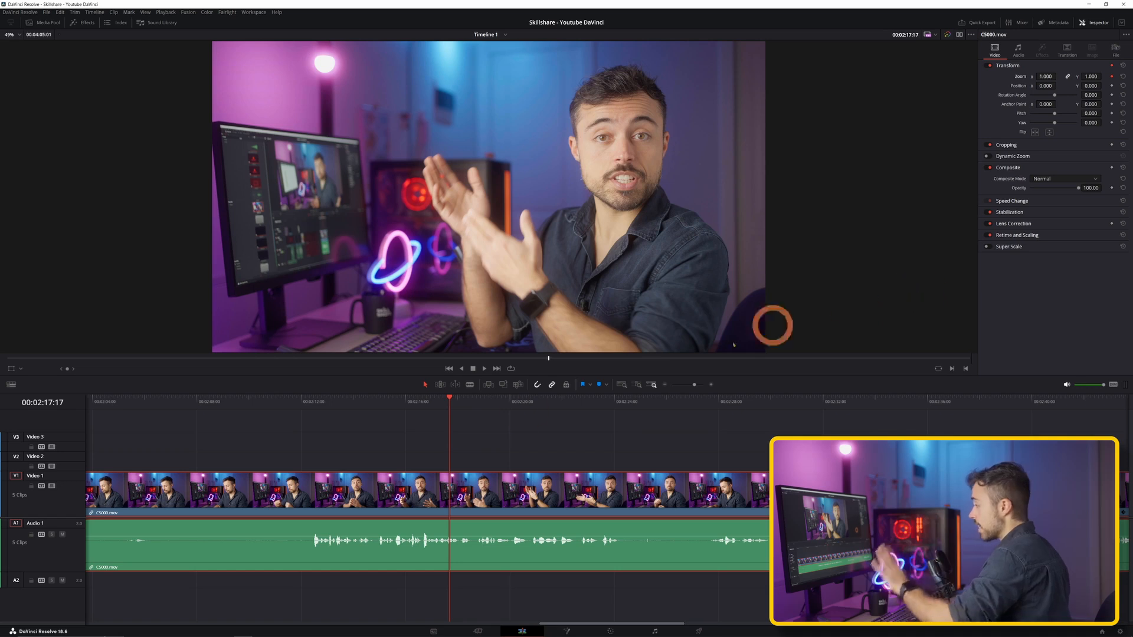
{"action": "left_click_drag", "start_coordinate": [454, 401], "coordinate": [569, 408]}
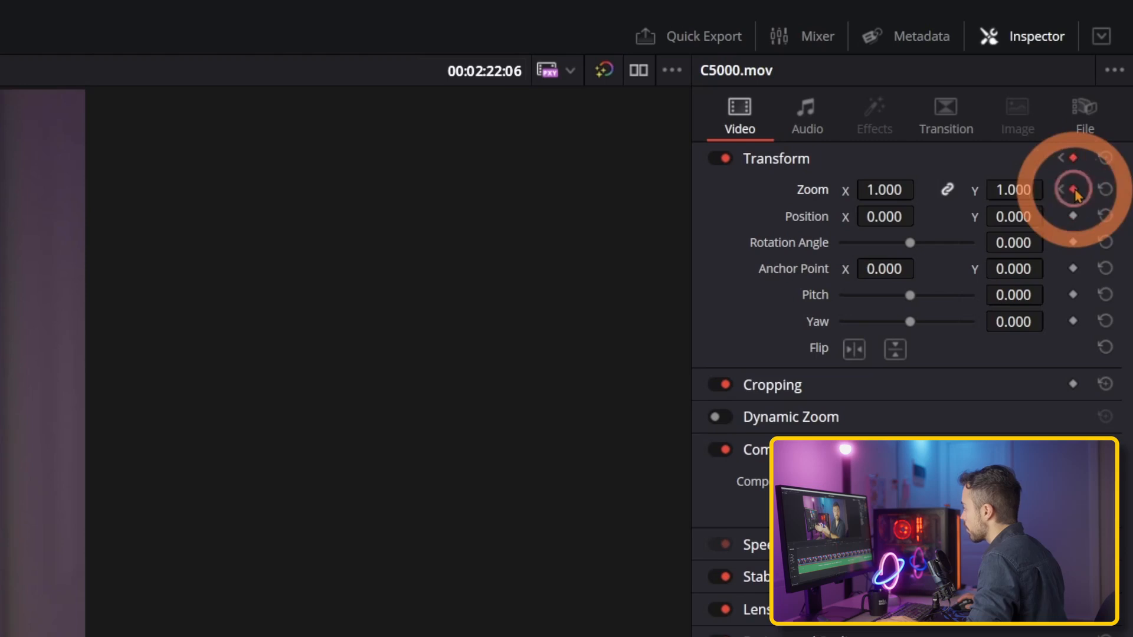
{"action": "left_click_drag", "start_coordinate": [885, 190], "coordinate": [885, 190]}
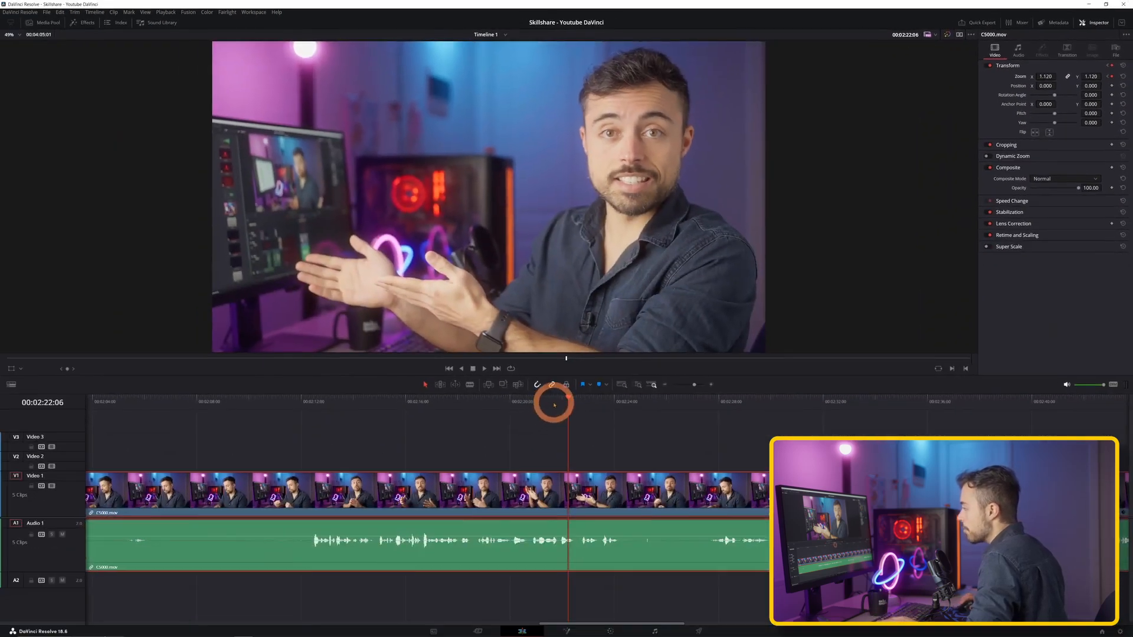
- Scrub through the zoom animation and jump back and forth between the clip's two Zoom keyframes
{"action": "left_click_drag", "start_coordinate": [555, 405], "coordinate": [528, 403]}
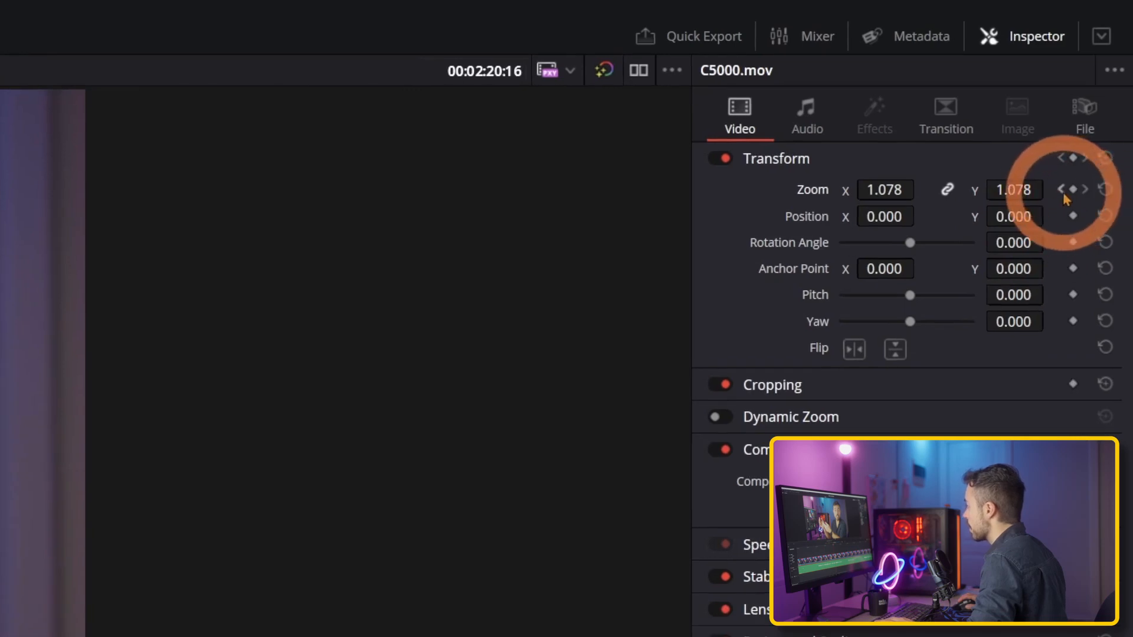
{"action": "left_click", "coordinate": [1062, 192]}
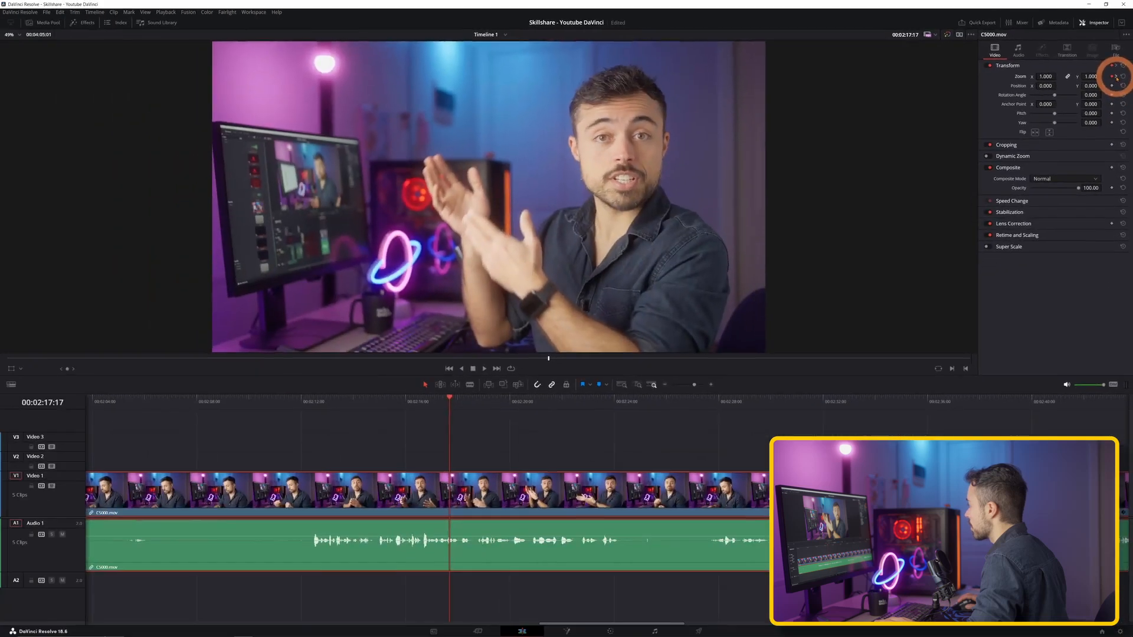
{"action": "left_click", "coordinate": [1116, 78]}
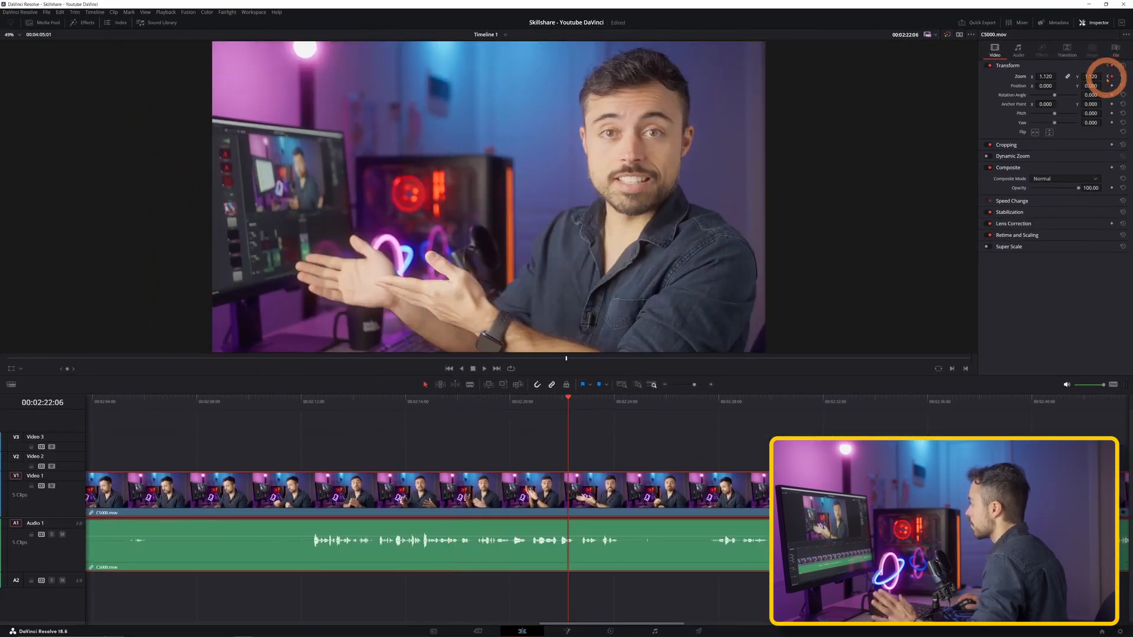
{"action": "left_click", "coordinate": [1108, 77]}
{"action": "left_click", "coordinate": [1117, 78]}
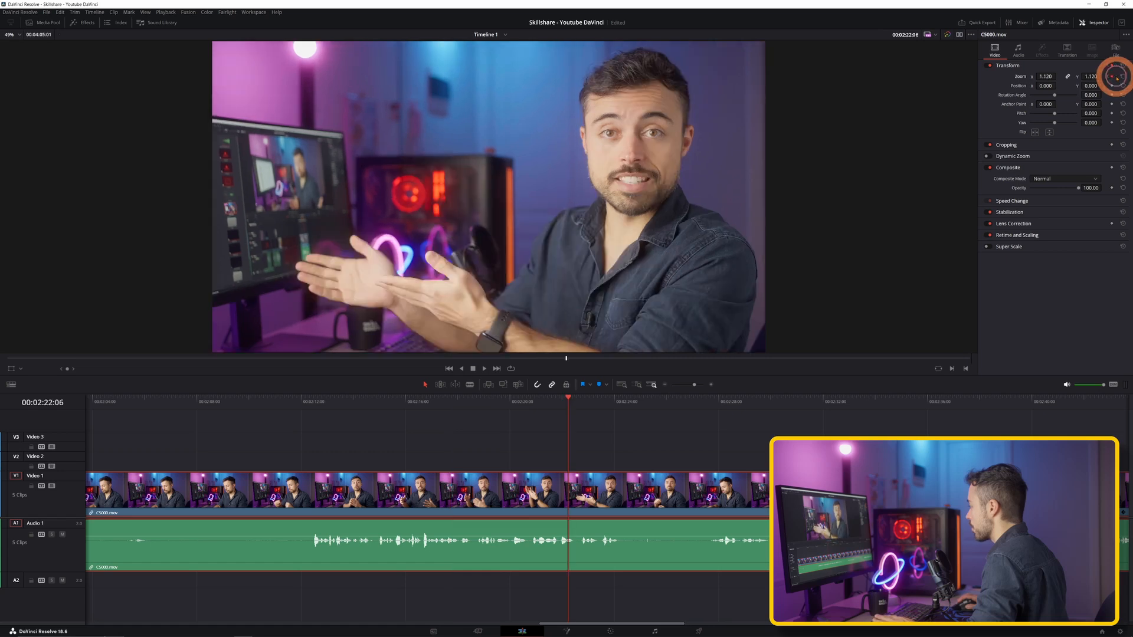
- Display the keyframe track beneath the C5000.mov clip in the timeline and select its second keyframe
{"action": "scroll", "coordinate": [739, 448], "scroll_direction": "down", "scroll_amount": 5}
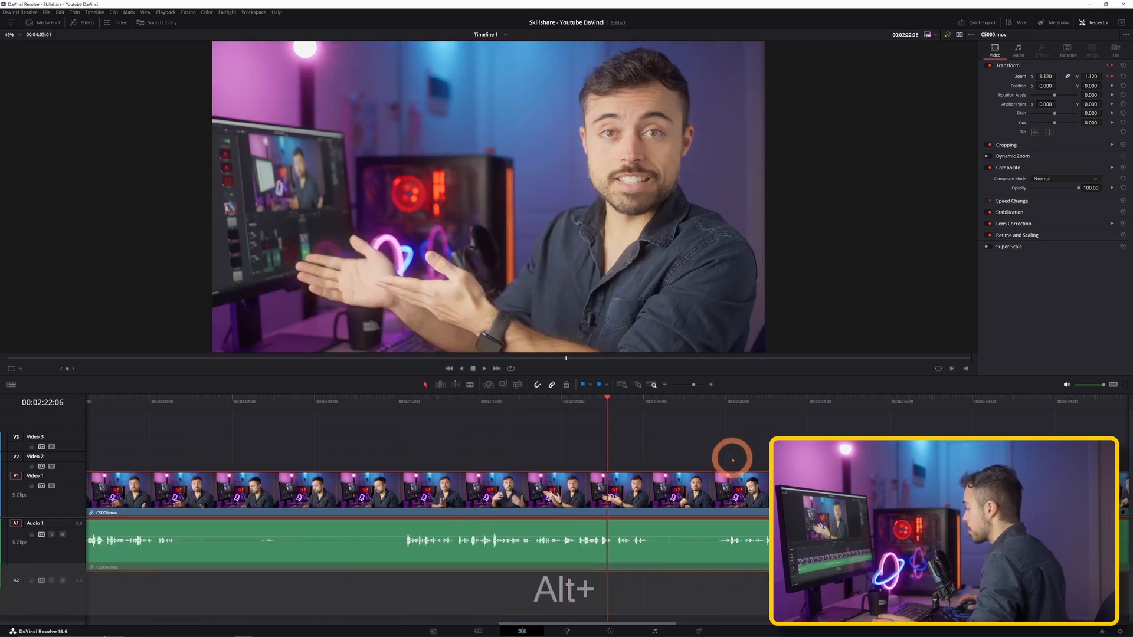
{"action": "scroll", "coordinate": [739, 458], "scroll_direction": "up", "scroll_amount": 2}
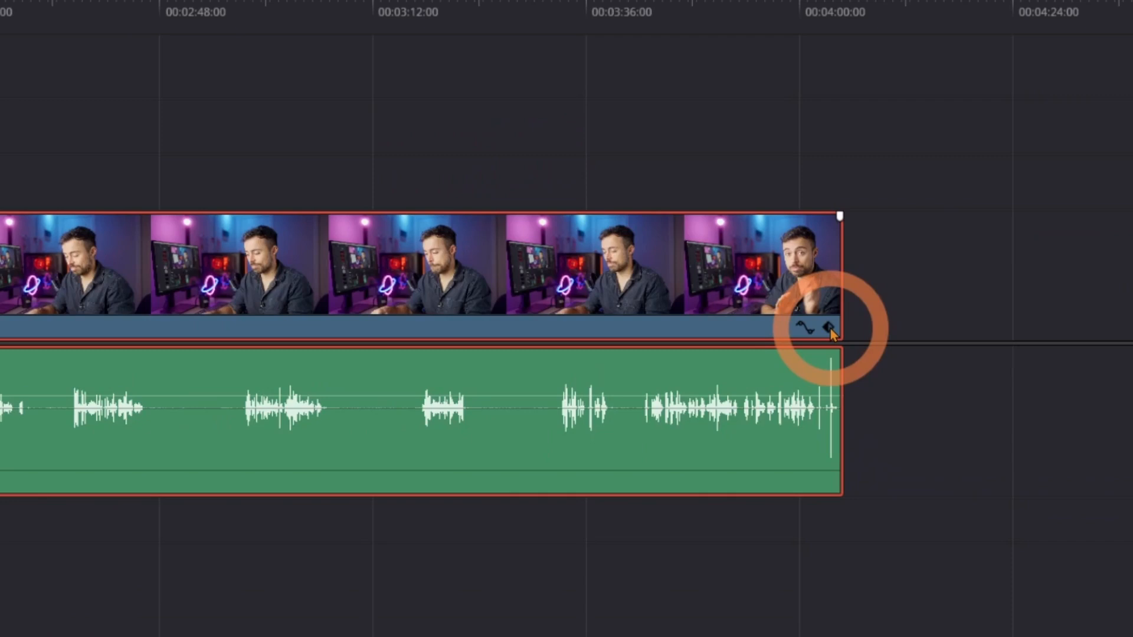
{"action": "left_click", "coordinate": [829, 328]}
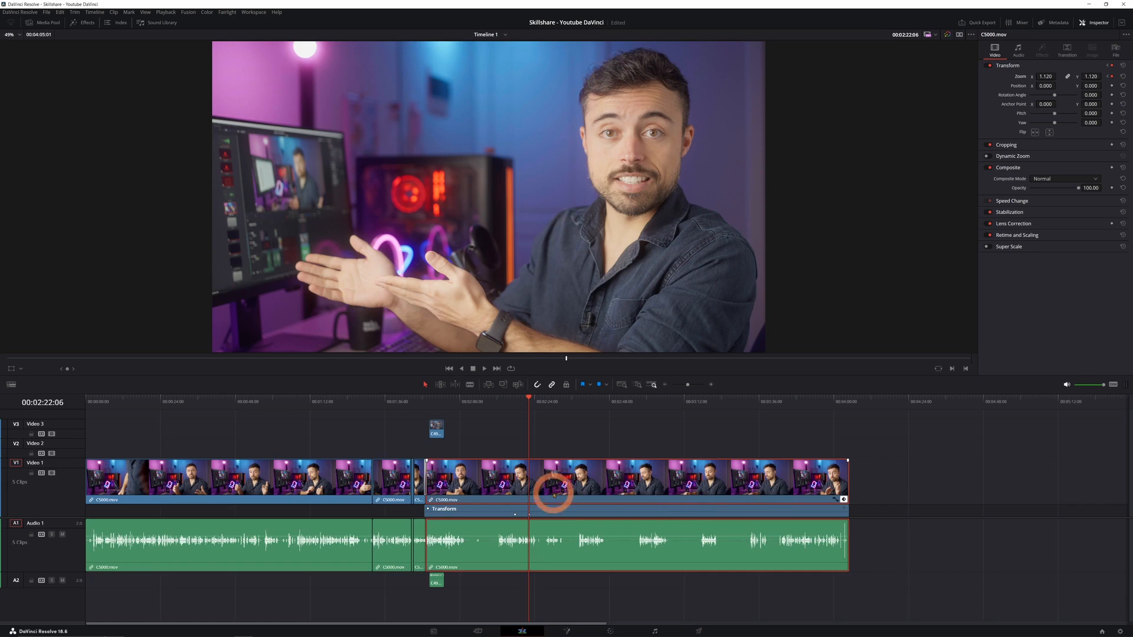
{"action": "scroll", "coordinate": [533, 505], "scroll_direction": "up", "scroll_amount": 6}
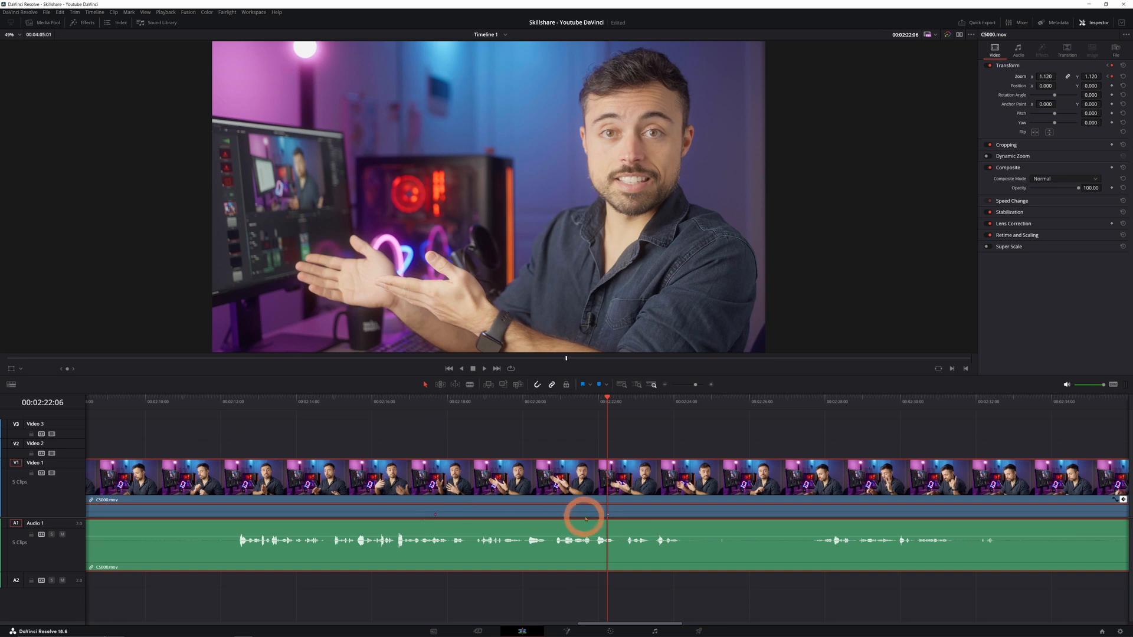
{"action": "left_click", "coordinate": [608, 516]}
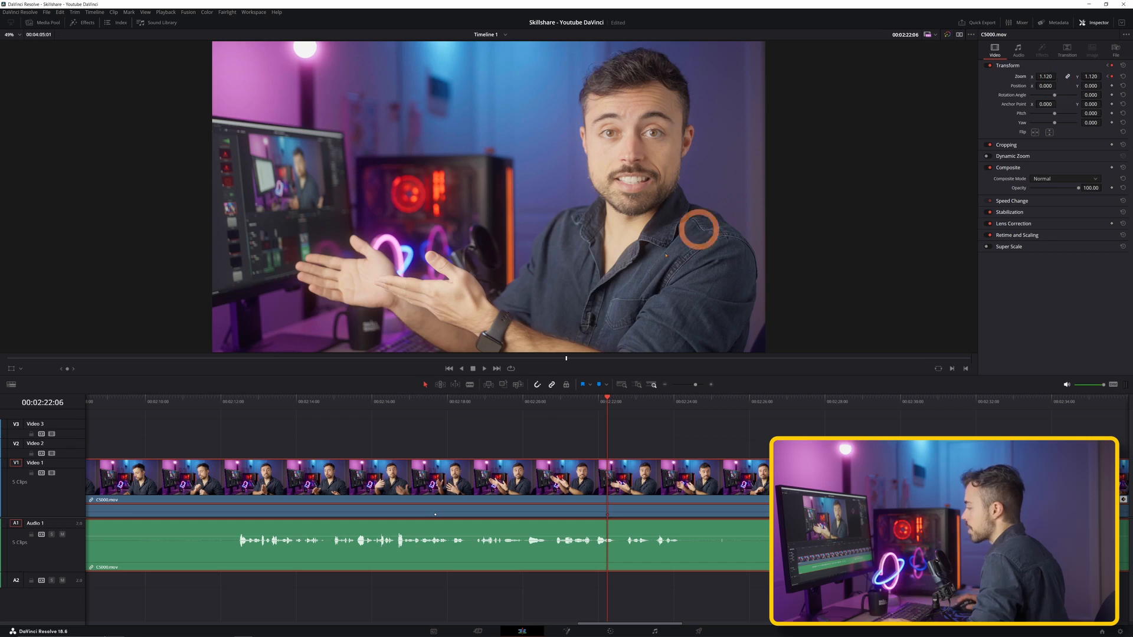
- Add a third Zoom keyframe at 00:02:24:18 by resetting the clip's Zoom to 1.000
{"action": "left_click", "coordinate": [434, 404]}
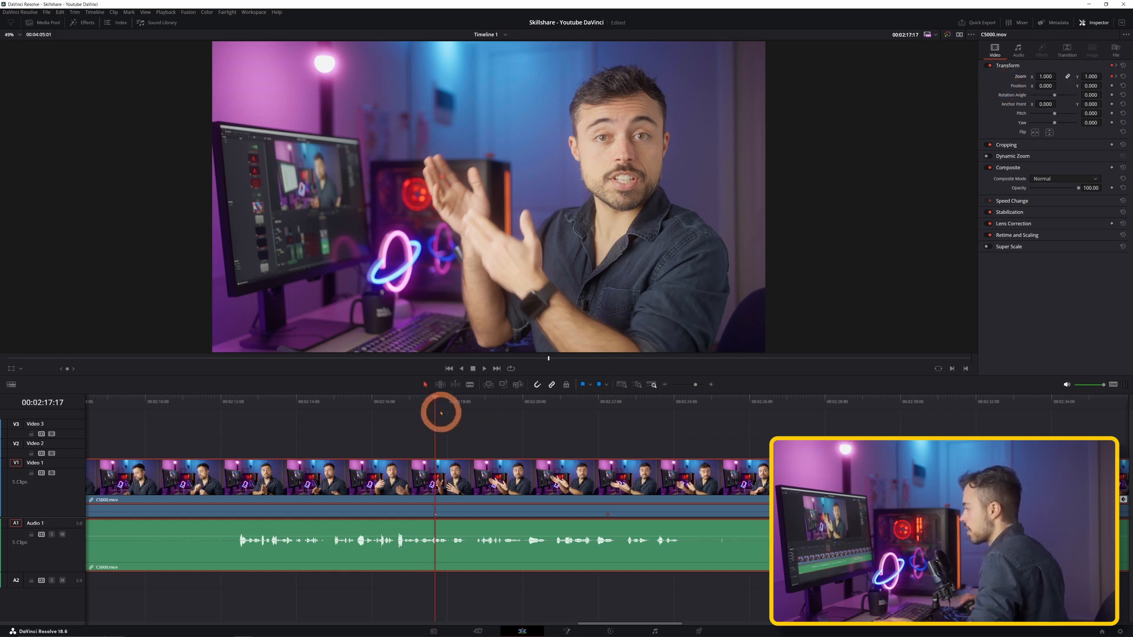
{"action": "left_click_drag", "start_coordinate": [446, 401], "coordinate": [606, 410]}
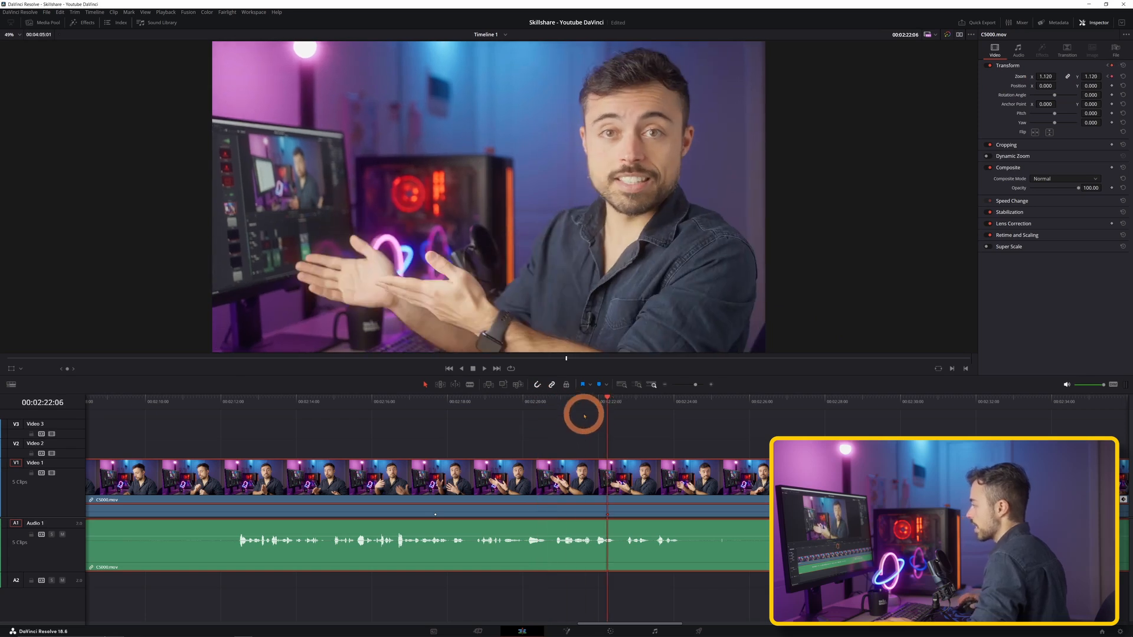
{"action": "left_click", "coordinate": [615, 407]}
{"action": "left_click_drag", "start_coordinate": [615, 407], "coordinate": [701, 408]}
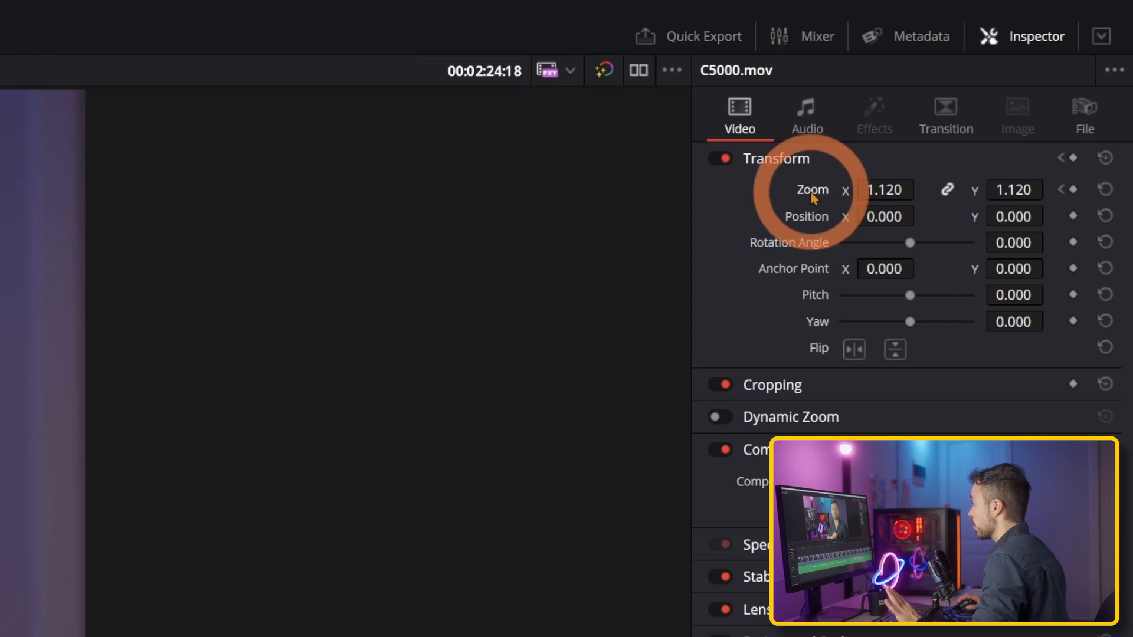
{"action": "double_click", "coordinate": [813, 190]}
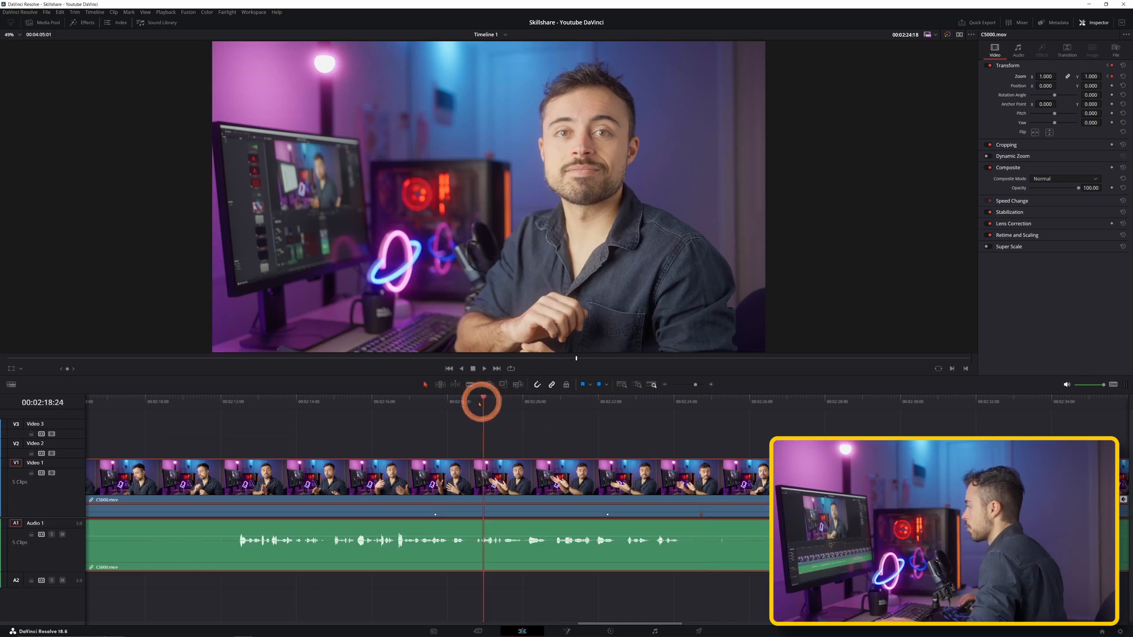
- Play back the clip's zoom-in and zoom-out animation from the first keyframe past the third one
{"action": "left_click_drag", "start_coordinate": [479, 404], "coordinate": [433, 405]}
{"action": "key", "text": "space"}
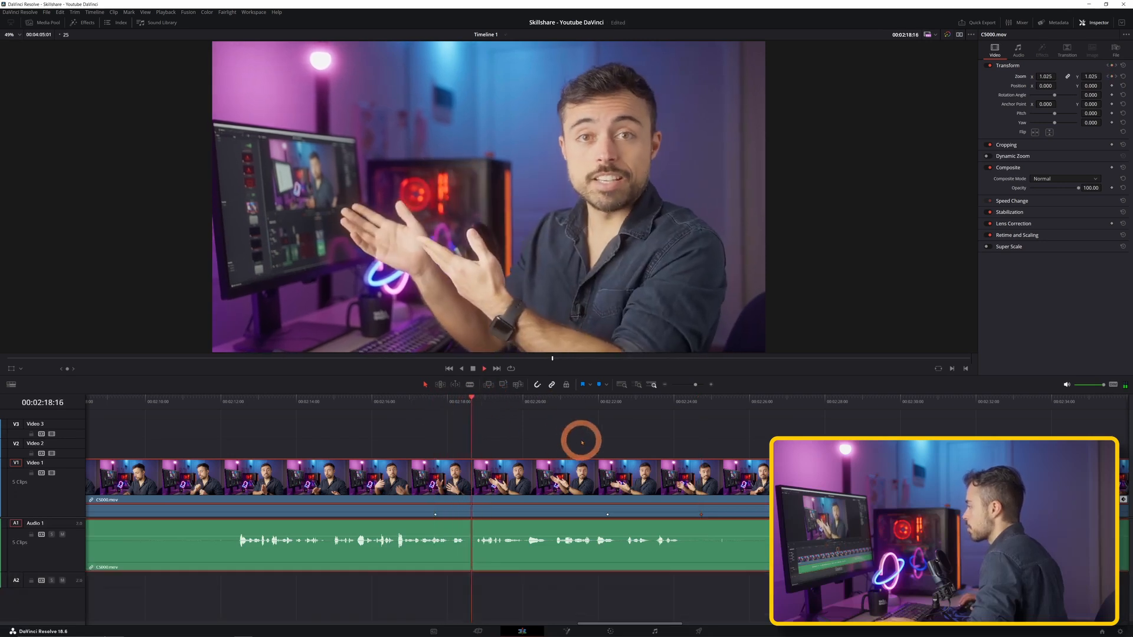
{"action": "key", "text": "XF86AudioMute"}
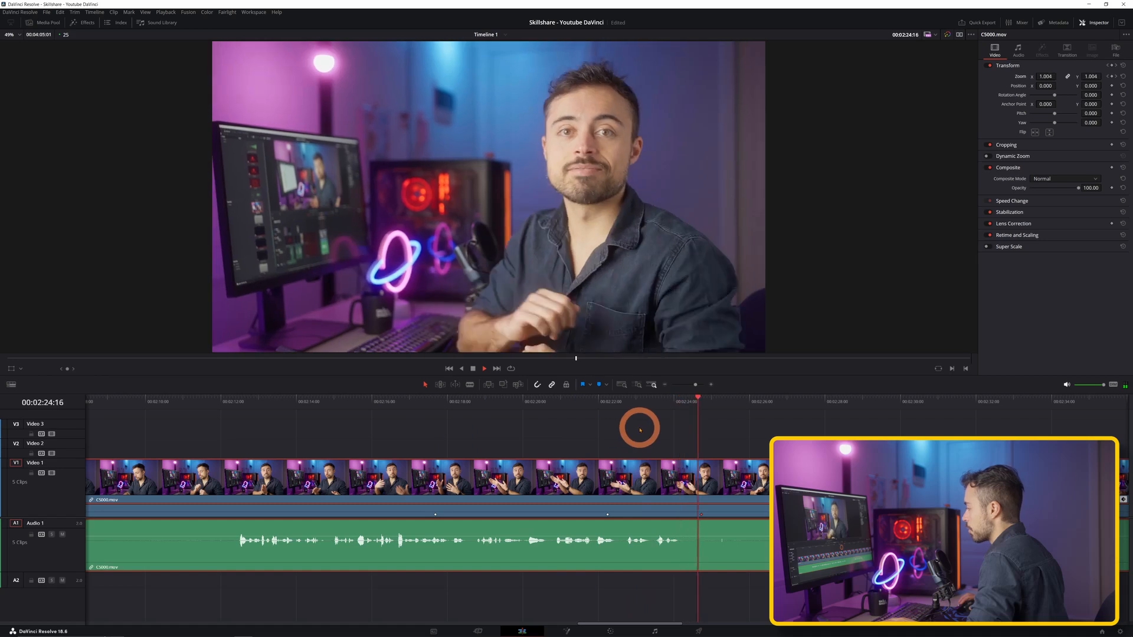
{"action": "key", "text": "space"}
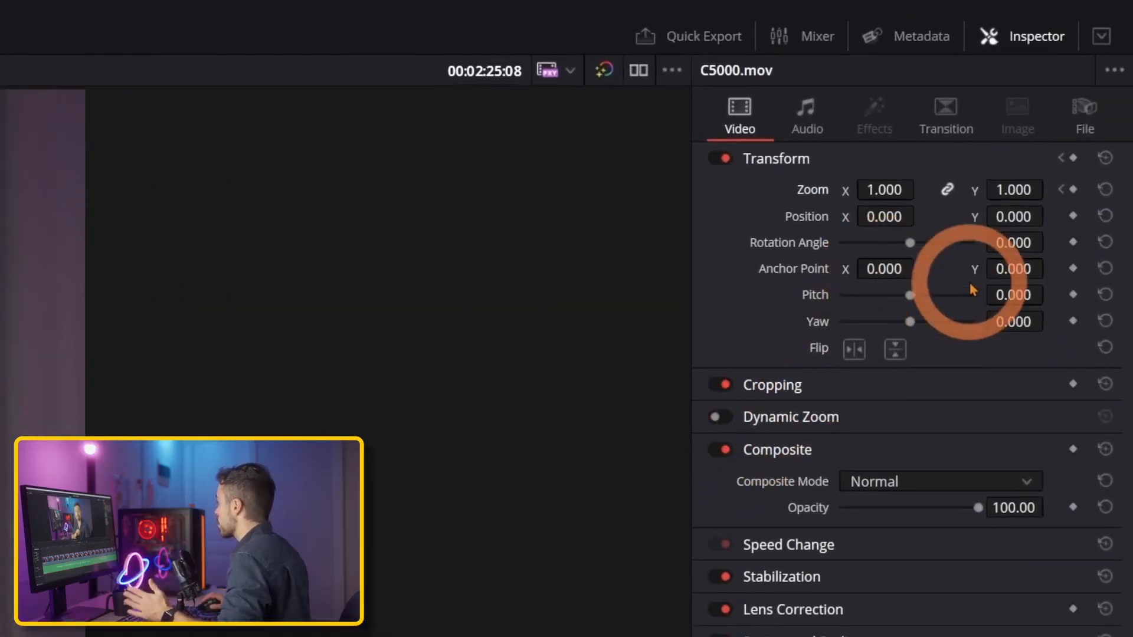
- Expand the clip's Cropping and Lens Correction settings to view which parameters can be keyframed
{"action": "left_click", "coordinate": [897, 388]}
{"action": "left_click", "coordinate": [895, 618]}
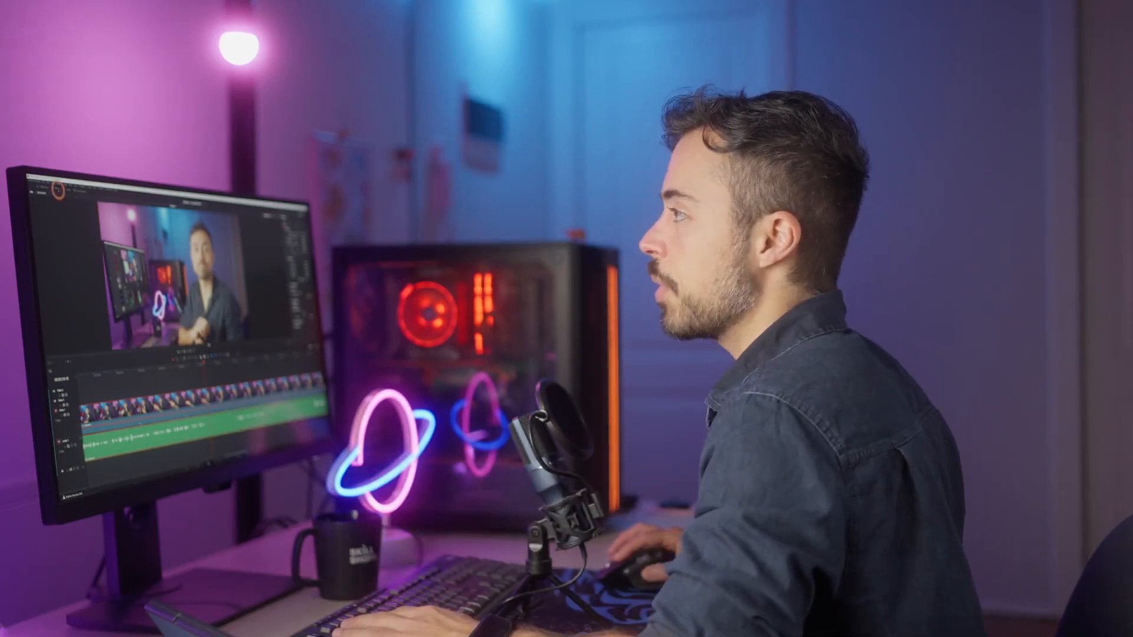
- Add a Text+ title from the effects library on track Video 2 at 00:02:23:22
{"action": "left_click", "coordinate": [57, 190]}
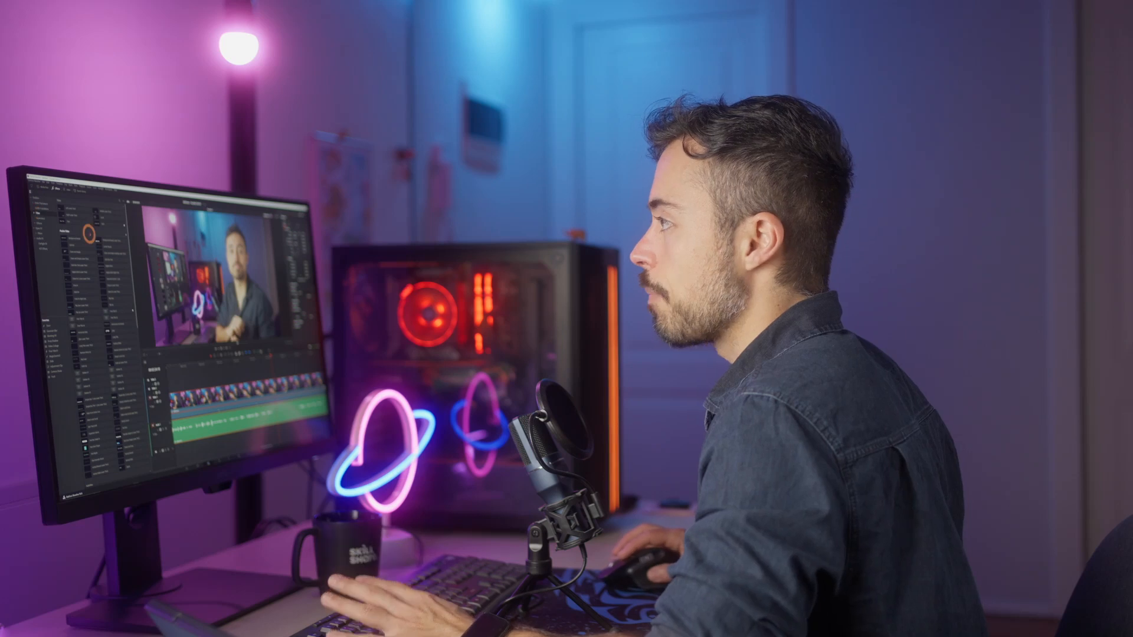
{"action": "left_click_drag", "start_coordinate": [109, 224], "coordinate": [258, 367]}
{"action": "scroll", "coordinate": [264, 372], "scroll_direction": "right", "scroll_amount": 2}
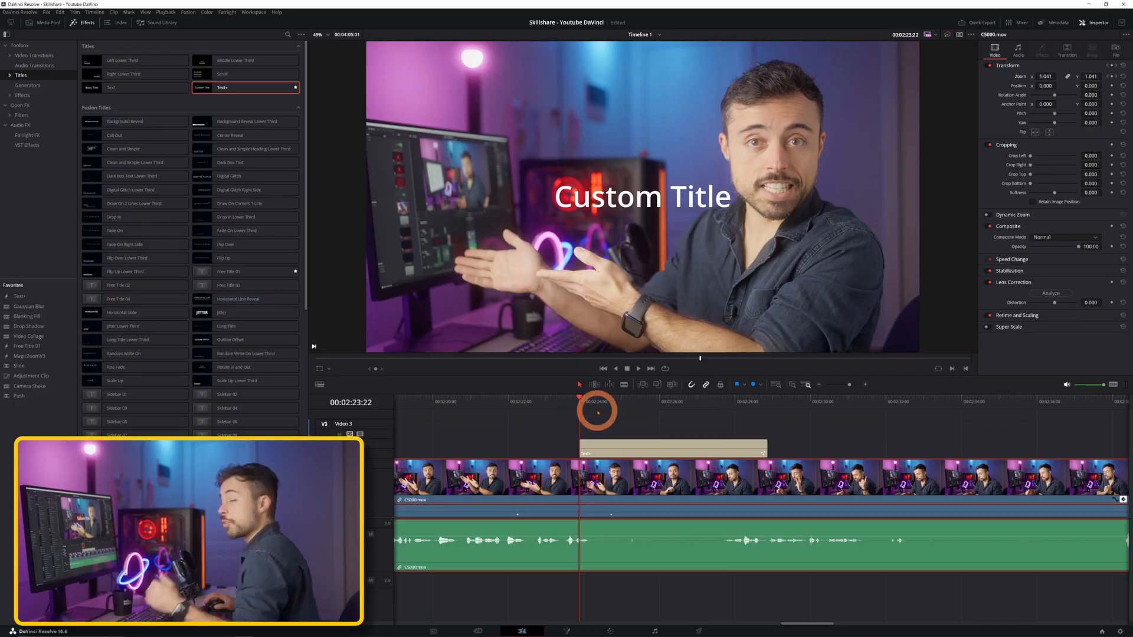
- Keyframe the title's Position X at -2584 on 00:02:23:22 and at 0 on 00:02:25:07
{"action": "left_click", "coordinate": [601, 447]}
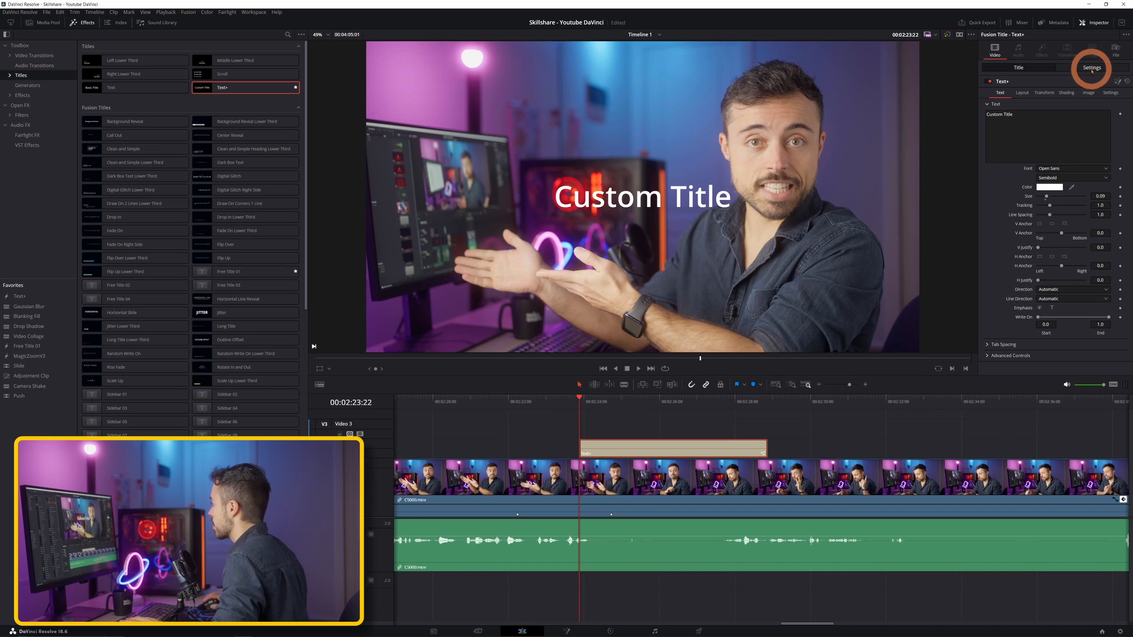
{"action": "left_click", "coordinate": [1092, 69]}
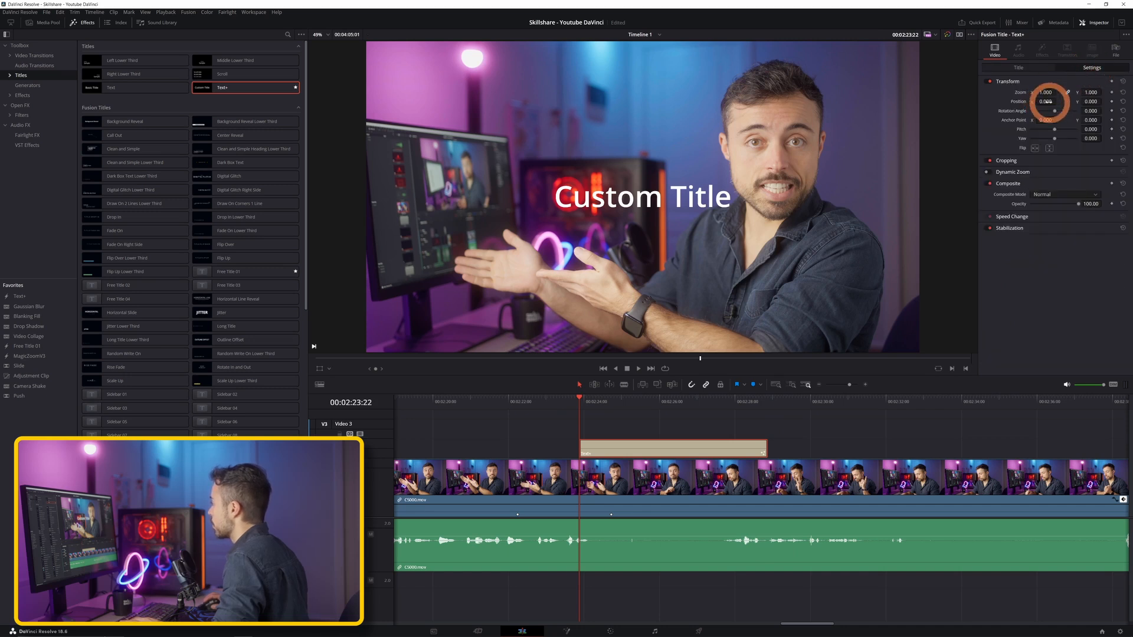
{"action": "left_click_drag", "start_coordinate": [1048, 101], "coordinate": [152, 133]}
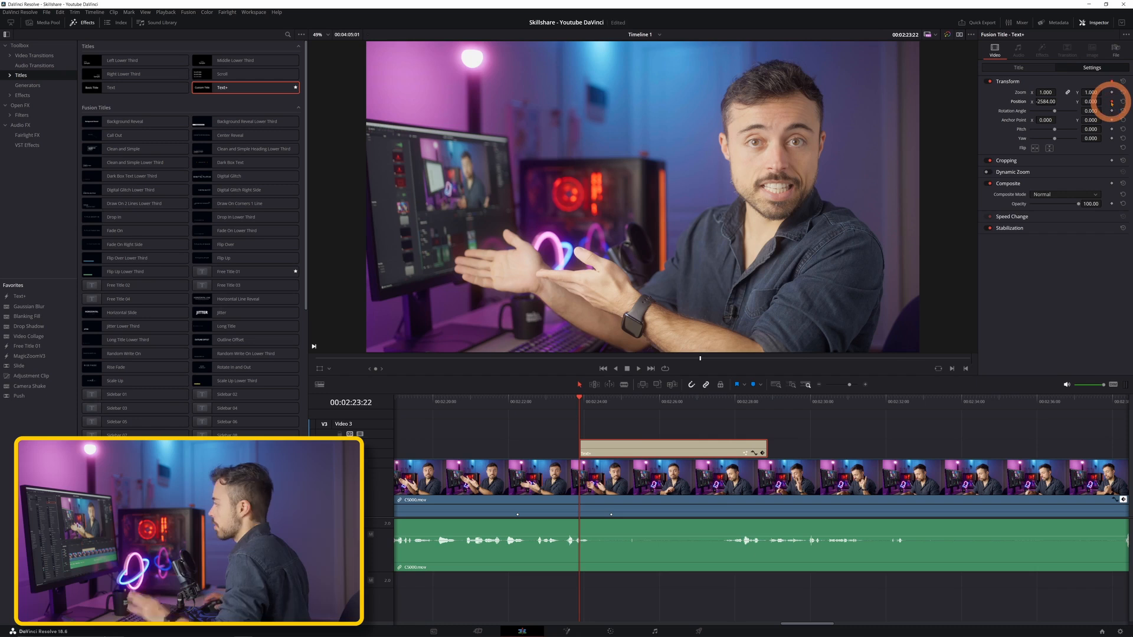
{"action": "left_click_drag", "start_coordinate": [587, 403], "coordinate": [633, 405]}
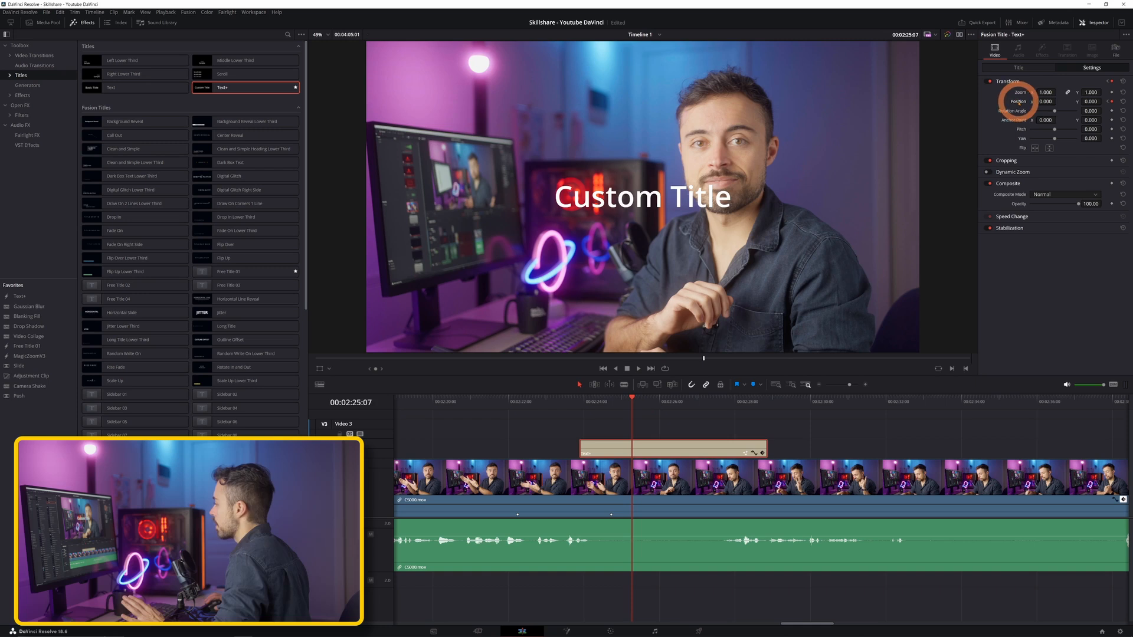
{"action": "left_click", "coordinate": [735, 334]}
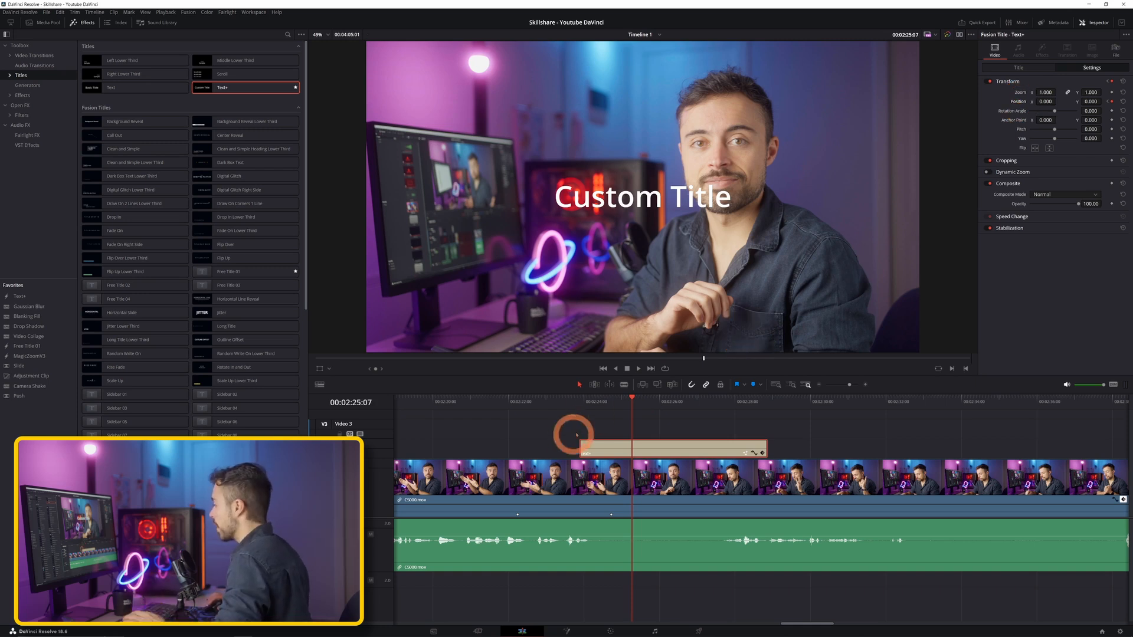
- Play back the title's slide-in animation from its first keyframe
{"action": "left_click_drag", "start_coordinate": [618, 402], "coordinate": [580, 403]}
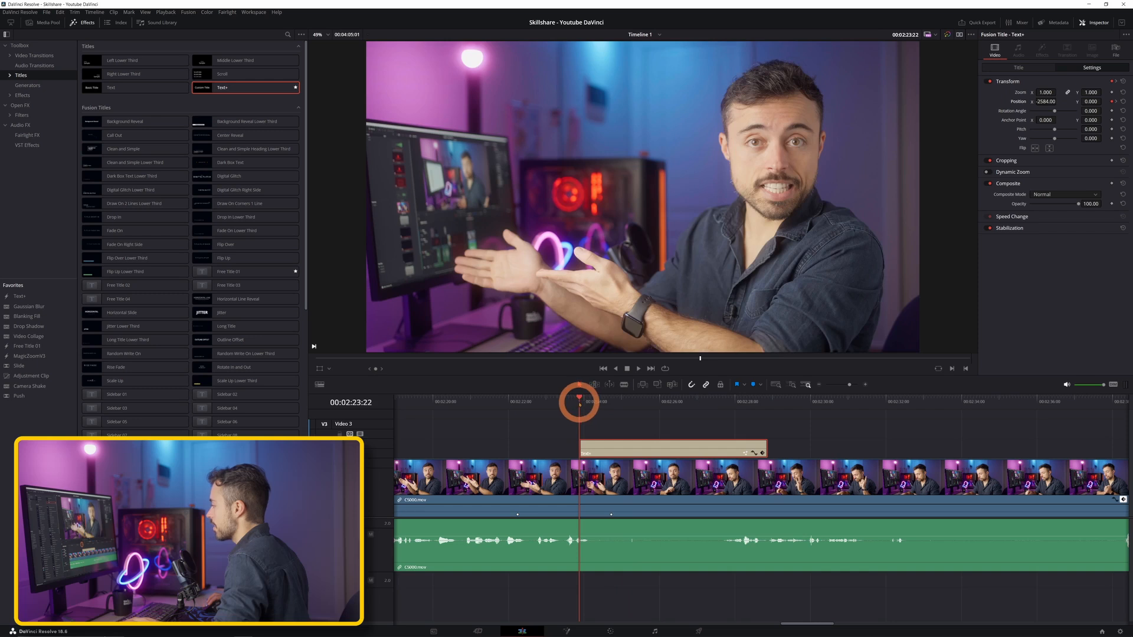
{"action": "key", "text": "space"}
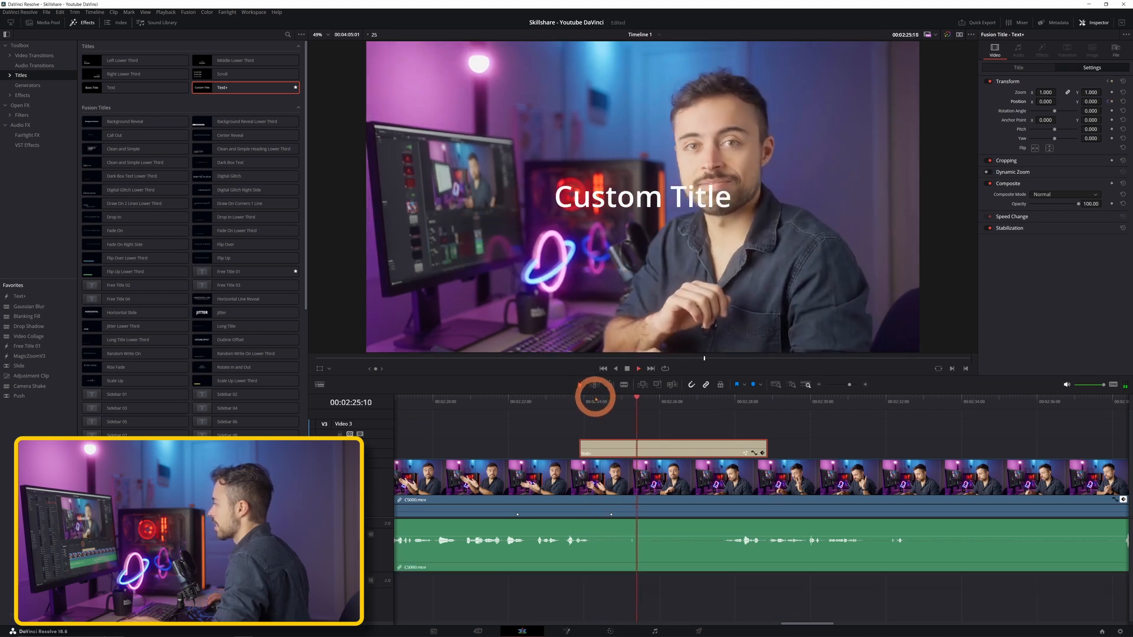
{"action": "key", "text": "space"}
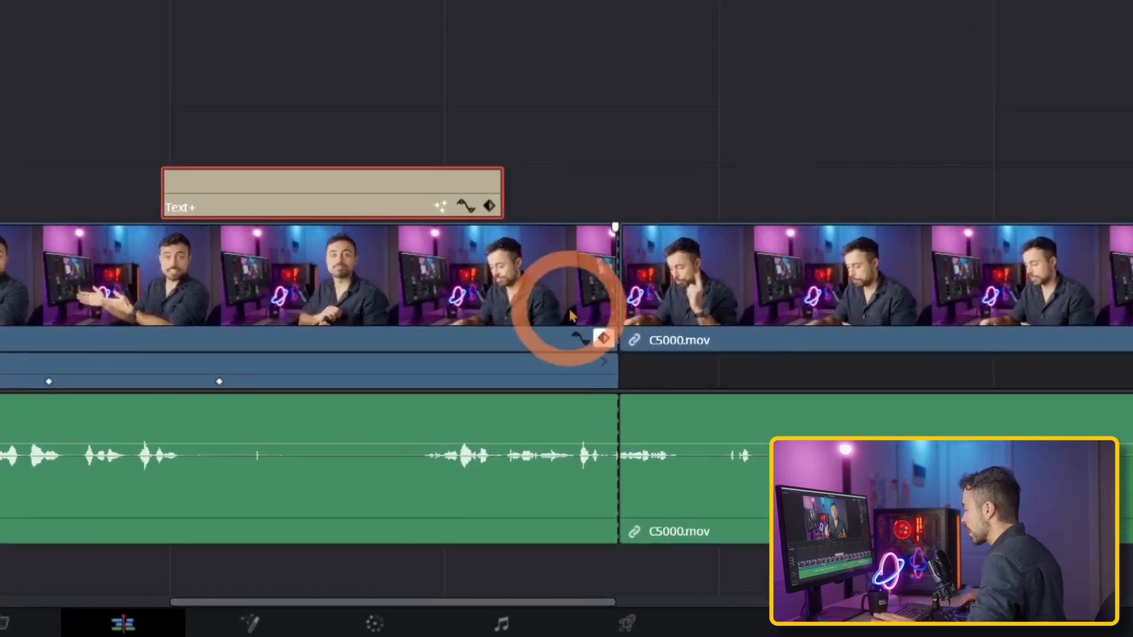
- Open the zoomed C5000.mov clip's keyframe curve and inspect the Zoom X value of each of its three keyframes
{"action": "left_click", "coordinate": [581, 338]}
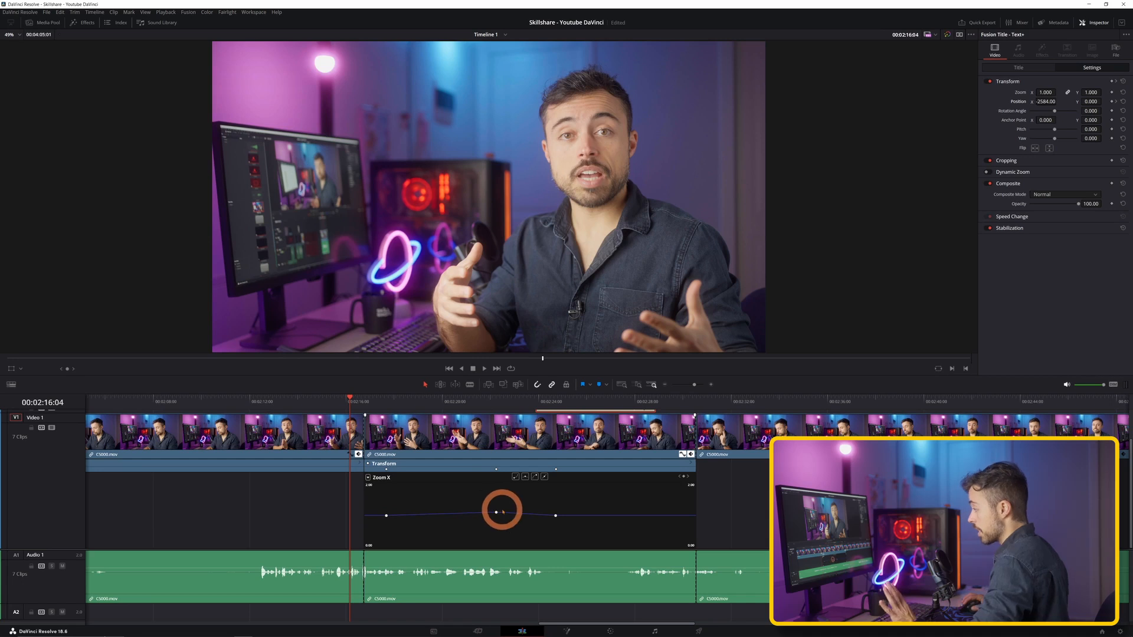
{"action": "left_click", "coordinate": [546, 515]}
{"action": "left_click", "coordinate": [388, 515]}
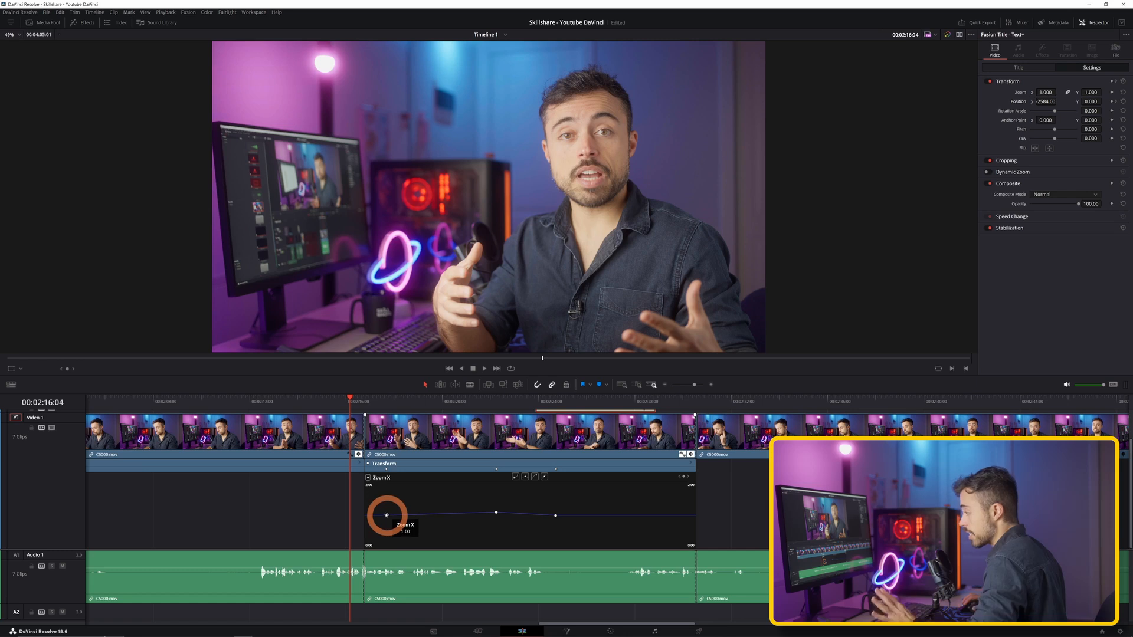
{"action": "left_click", "coordinate": [497, 511]}
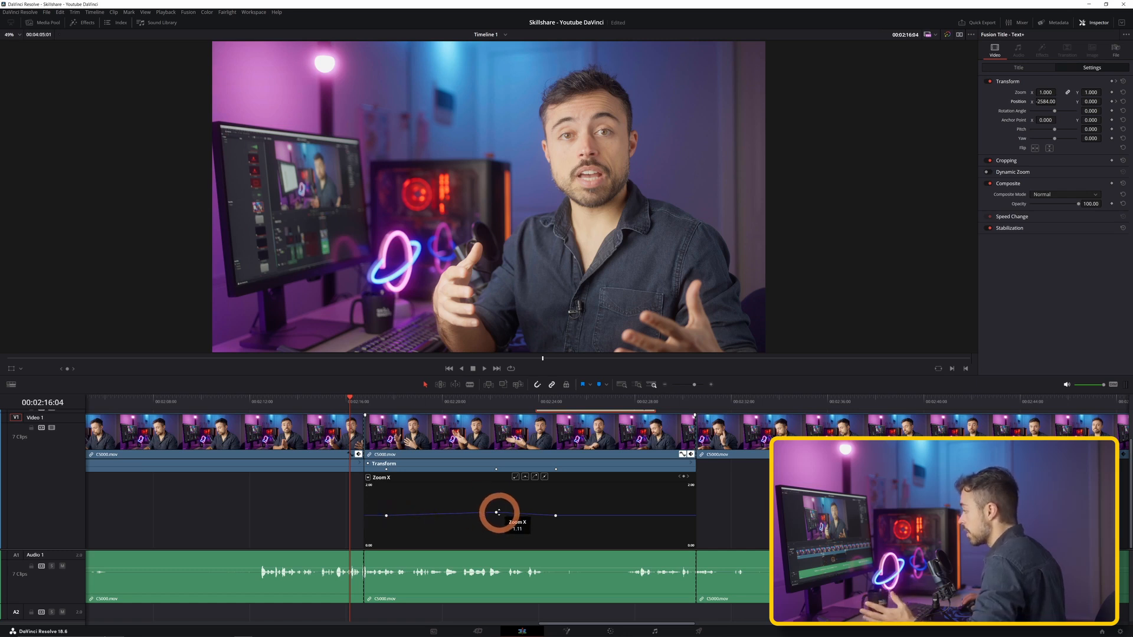
{"action": "left_click", "coordinate": [556, 516]}
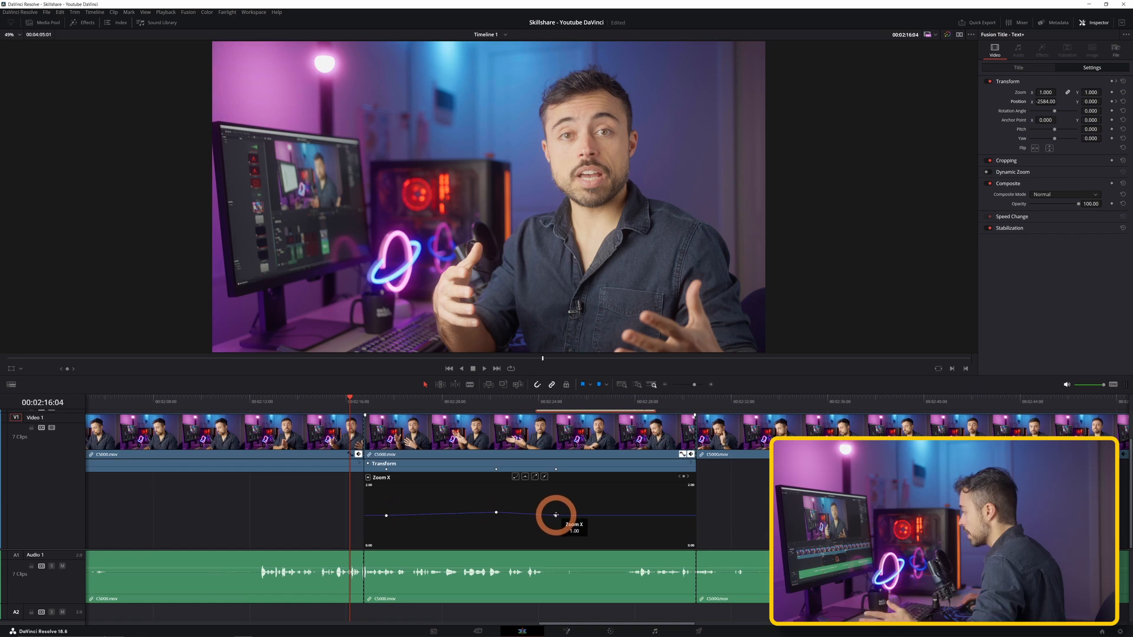
{"action": "left_click", "coordinate": [942, 170]}
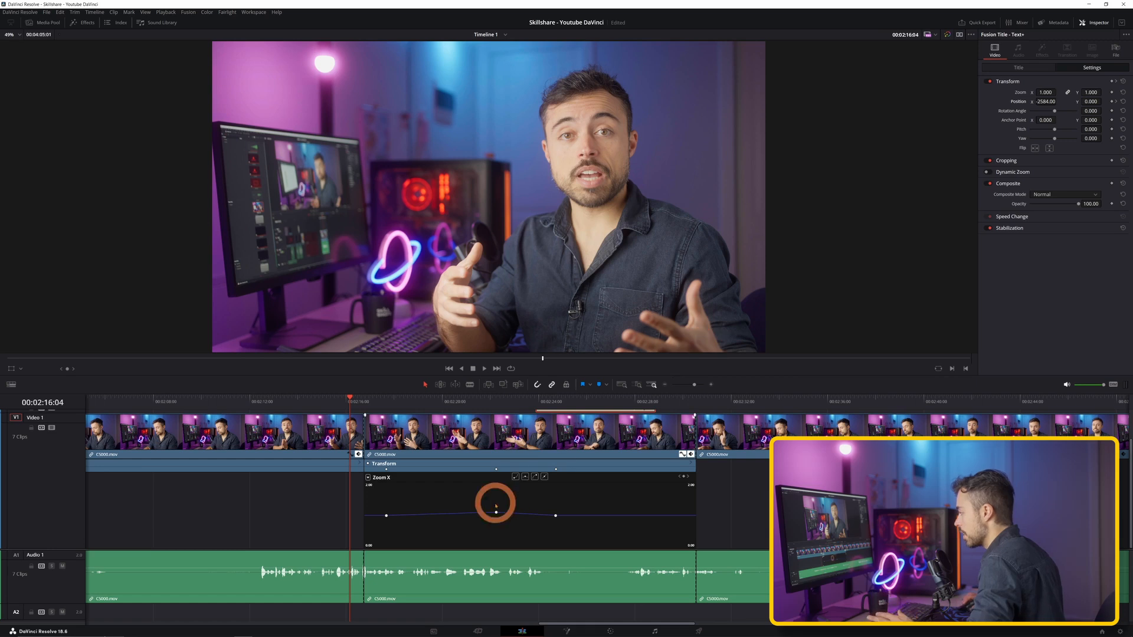
- Raise the middle Zoom X keyframe on the curve to about 1.68 and scrub through the clip to preview the zoom
{"action": "left_click_drag", "start_coordinate": [495, 512], "coordinate": [495, 511]}
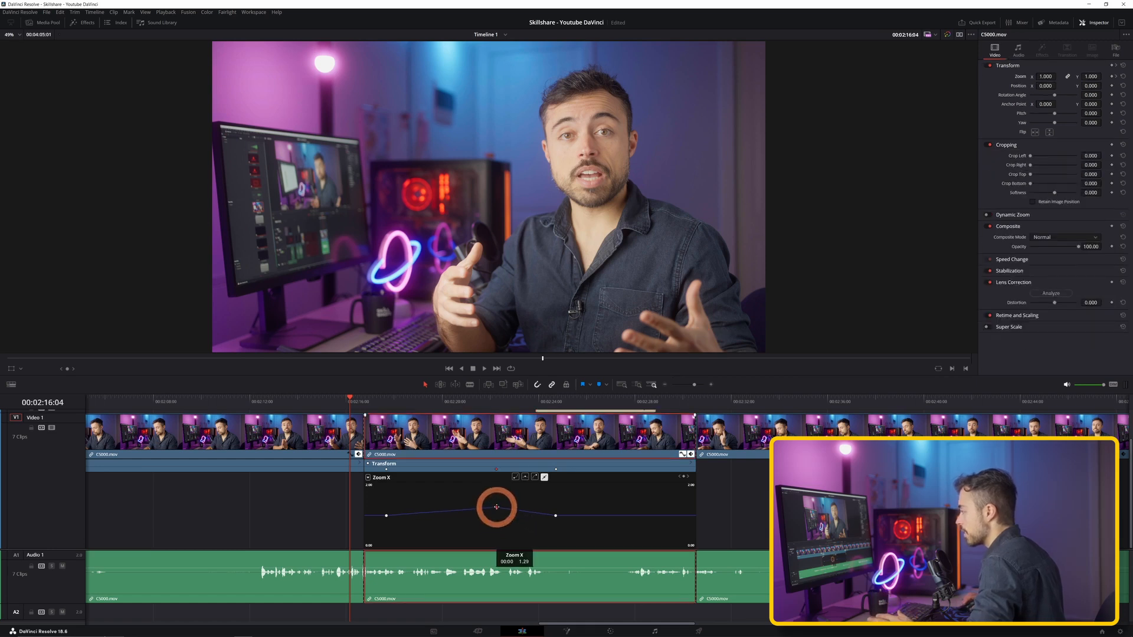
{"action": "left_click_drag", "start_coordinate": [491, 520], "coordinate": [494, 501]}
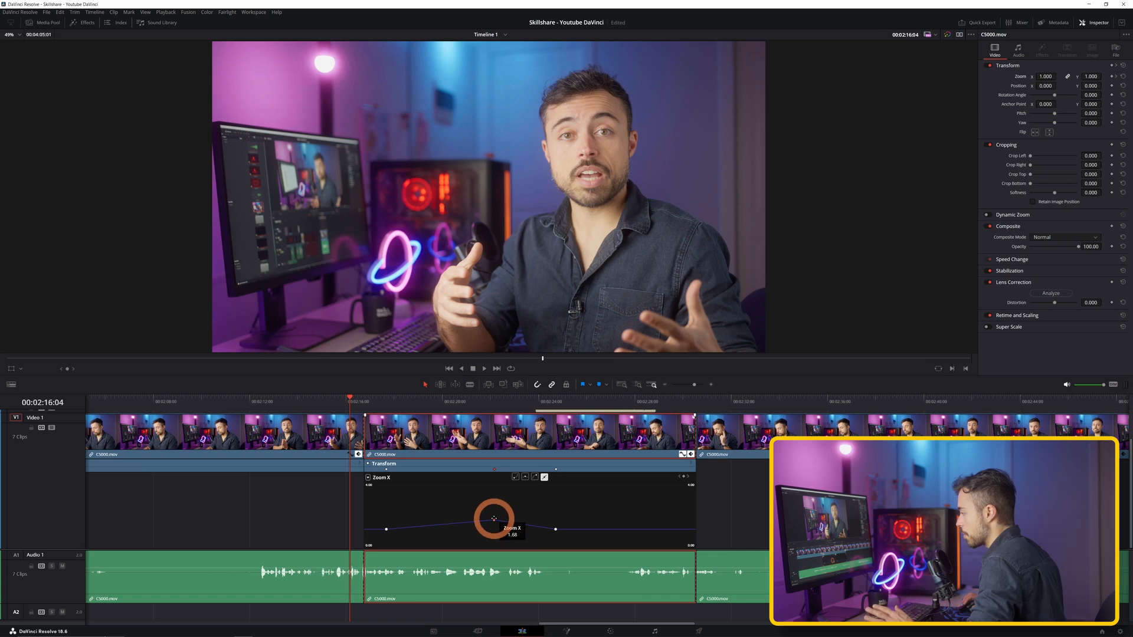
{"action": "left_click_drag", "start_coordinate": [381, 407], "coordinate": [552, 415]}
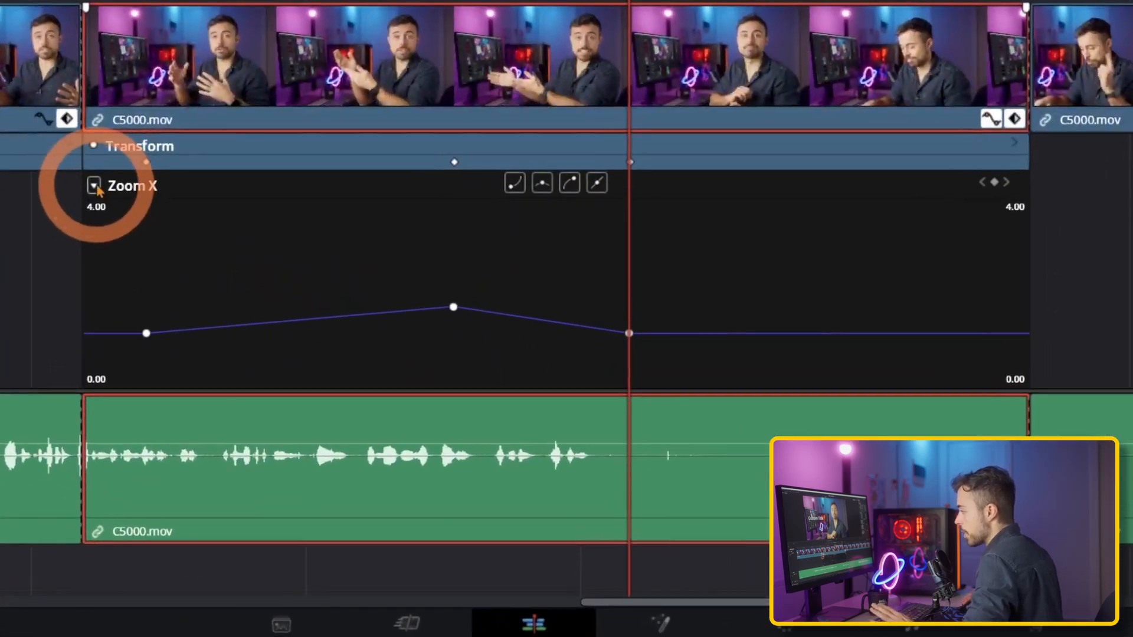
- View the list of parameters whose curves can be displayed for the clip
{"action": "left_click", "coordinate": [94, 186]}
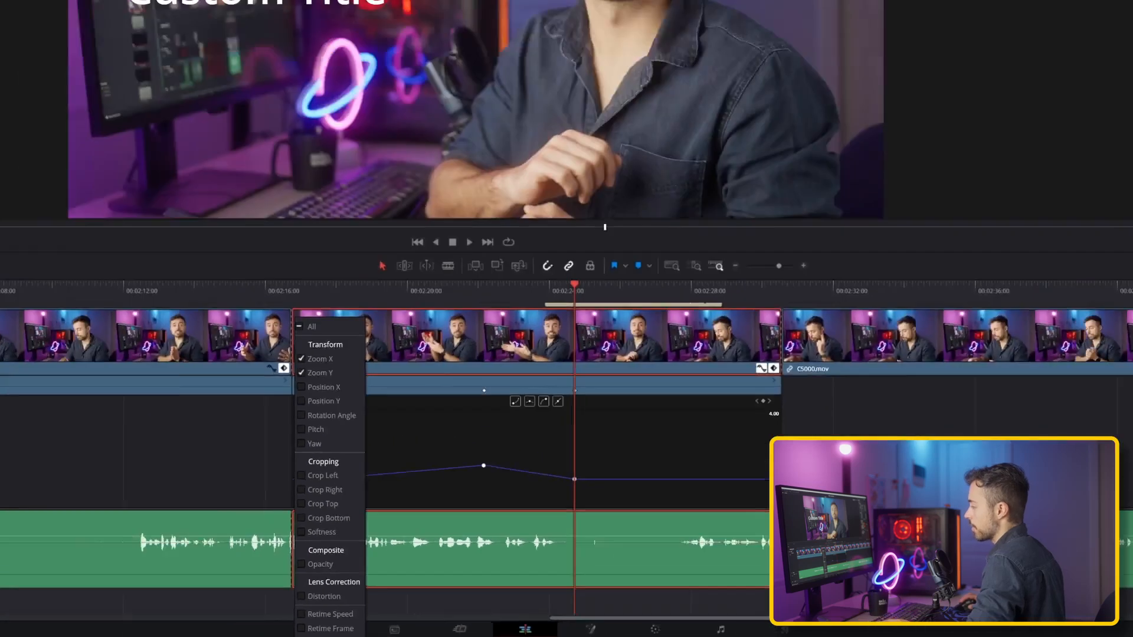
{"action": "left_click", "coordinate": [805, 87]}
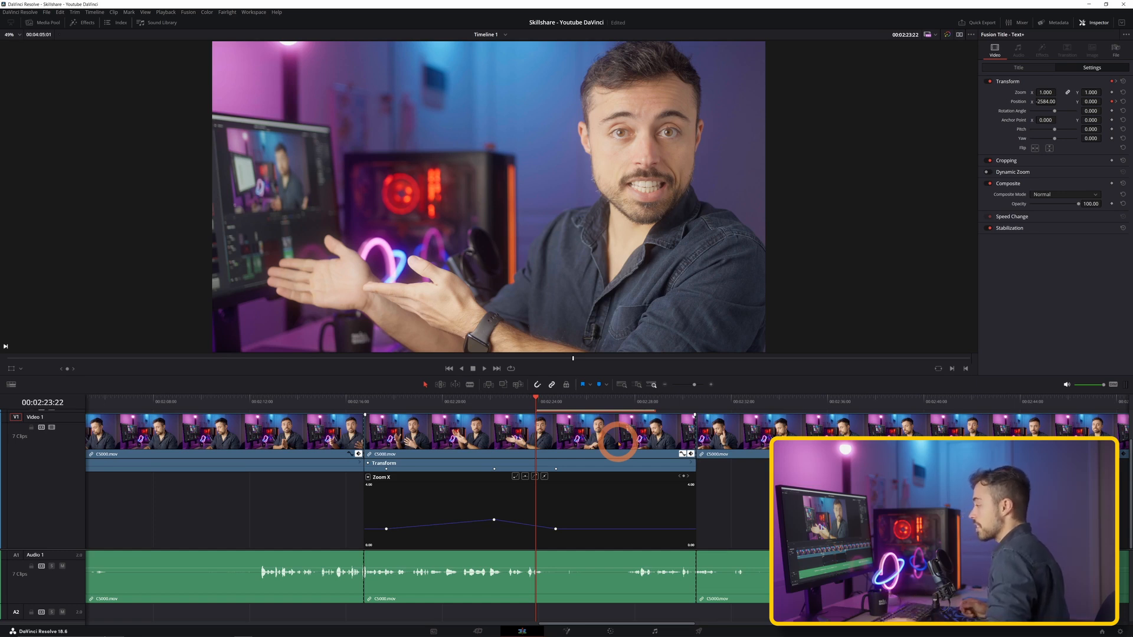
- Play back the Text+ title's slide-in from 00:02:23:22 to examine how its movement ends
{"action": "scroll", "coordinate": [619, 444], "scroll_direction": "left", "scroll_amount": 1}
{"action": "scroll", "coordinate": [576, 411], "scroll_direction": "up", "scroll_amount": 2}
{"action": "key", "text": "space"}
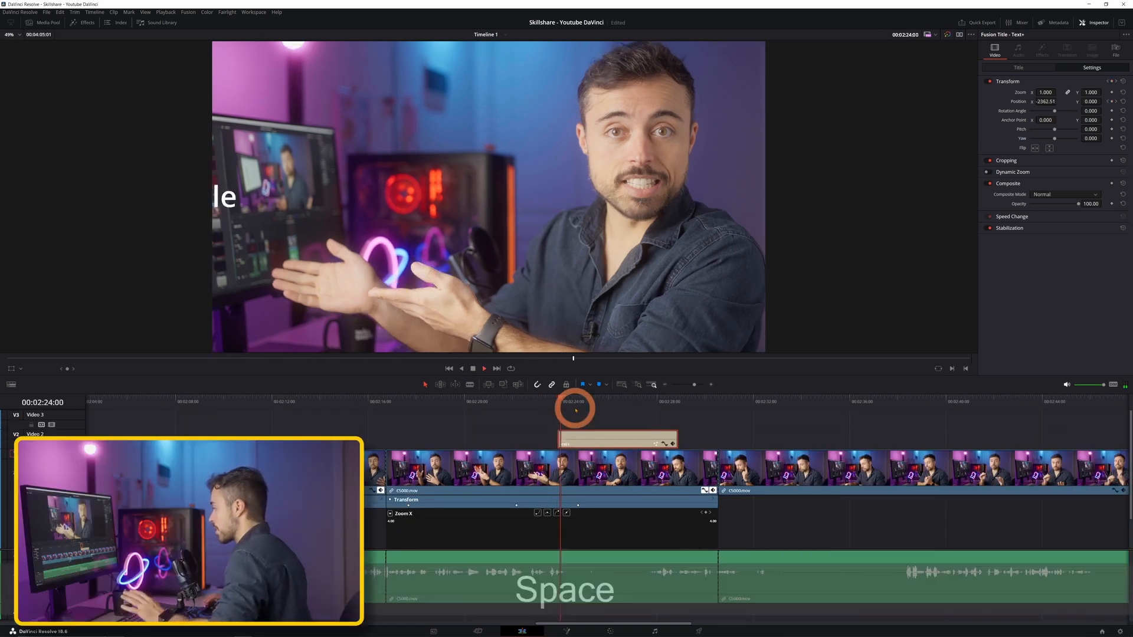
{"action": "key", "text": "space"}
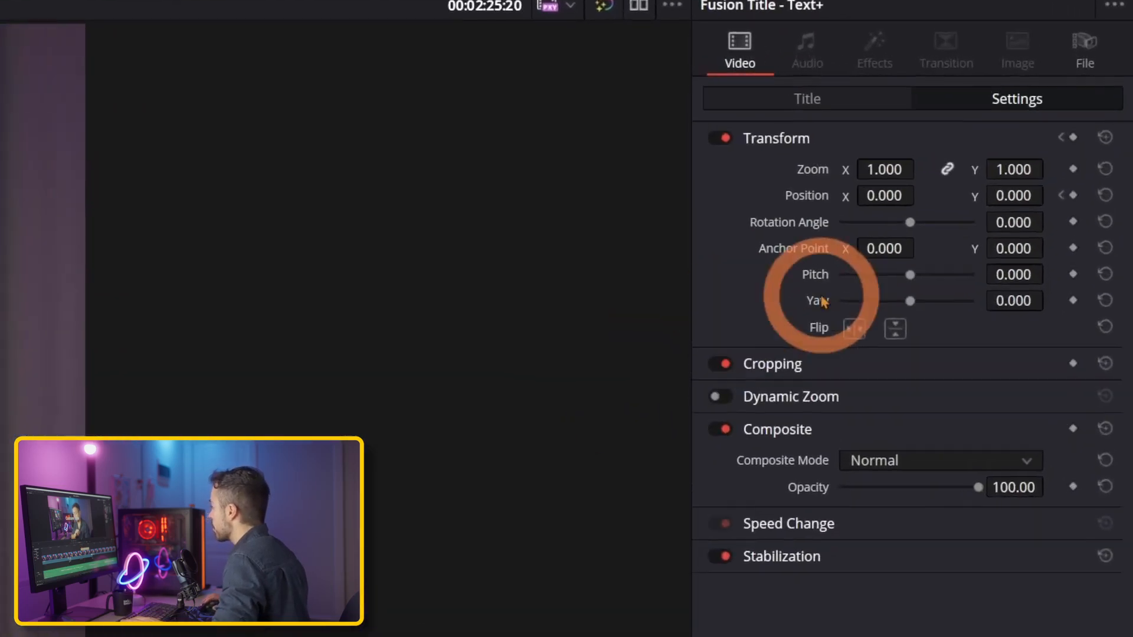
- Change the title's Position keyframe at 00:02:25:07 from linear to Ease In interpolation
{"action": "left_click", "coordinate": [1072, 196]}
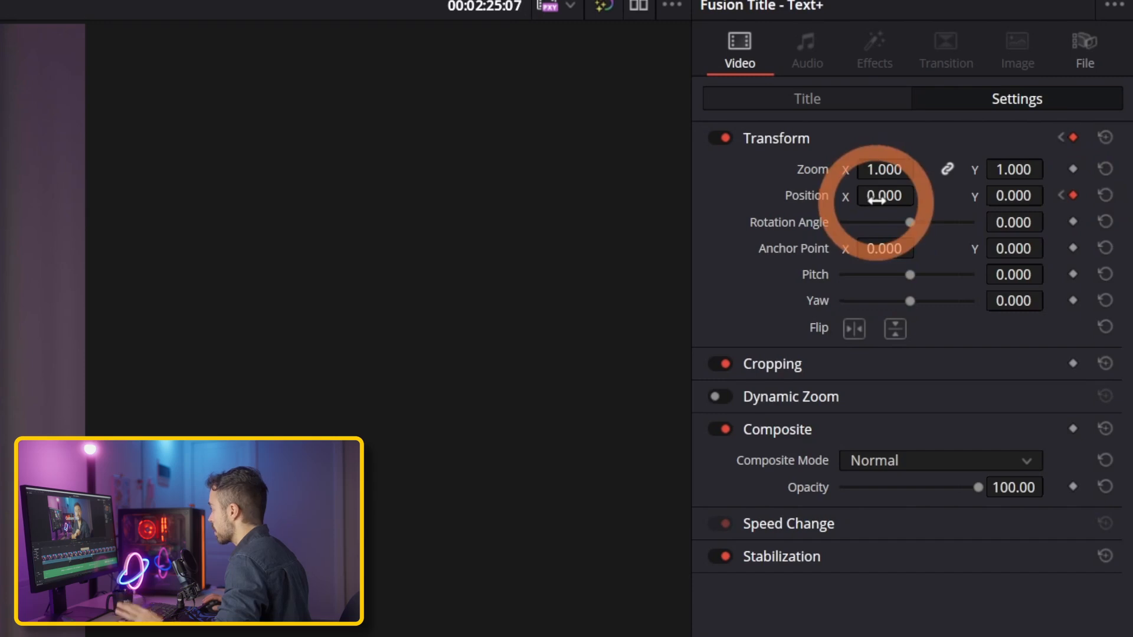
{"action": "right_click", "coordinate": [1073, 197]}
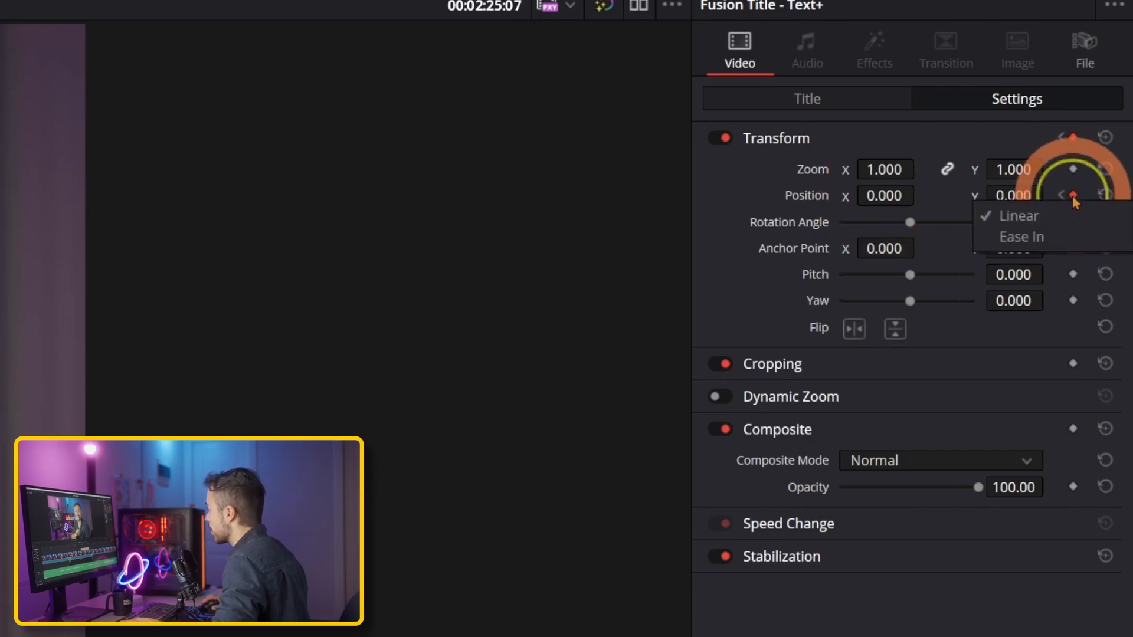
{"action": "left_click", "coordinate": [1027, 239]}
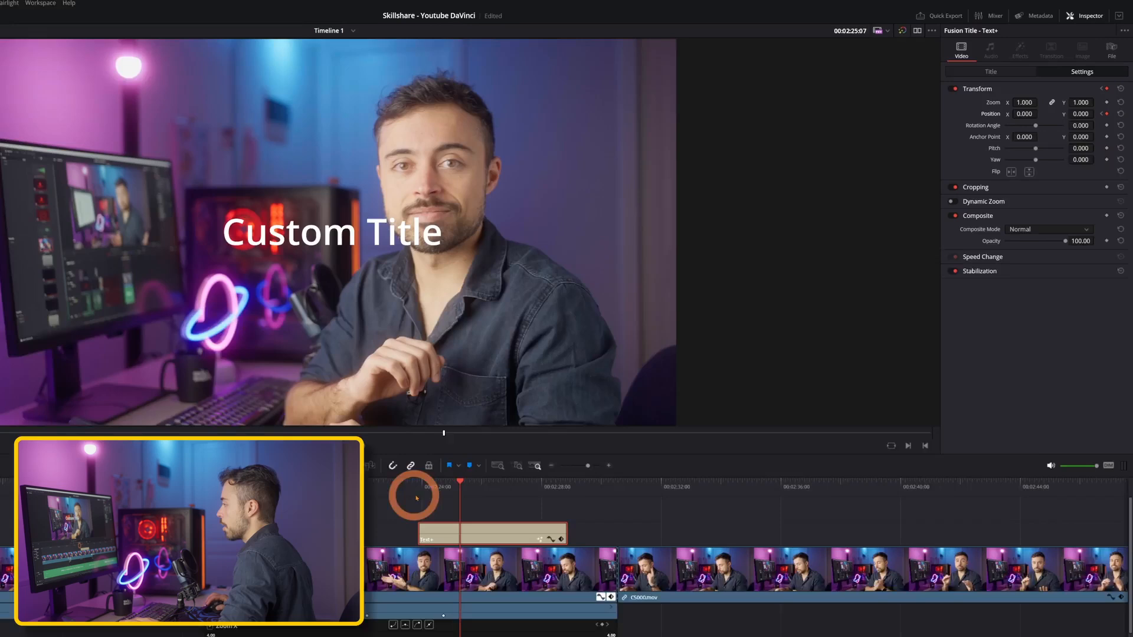
- Play the eased title animation from 00:02:23:22 to check its smoother stop
{"action": "left_click", "coordinate": [559, 405]}
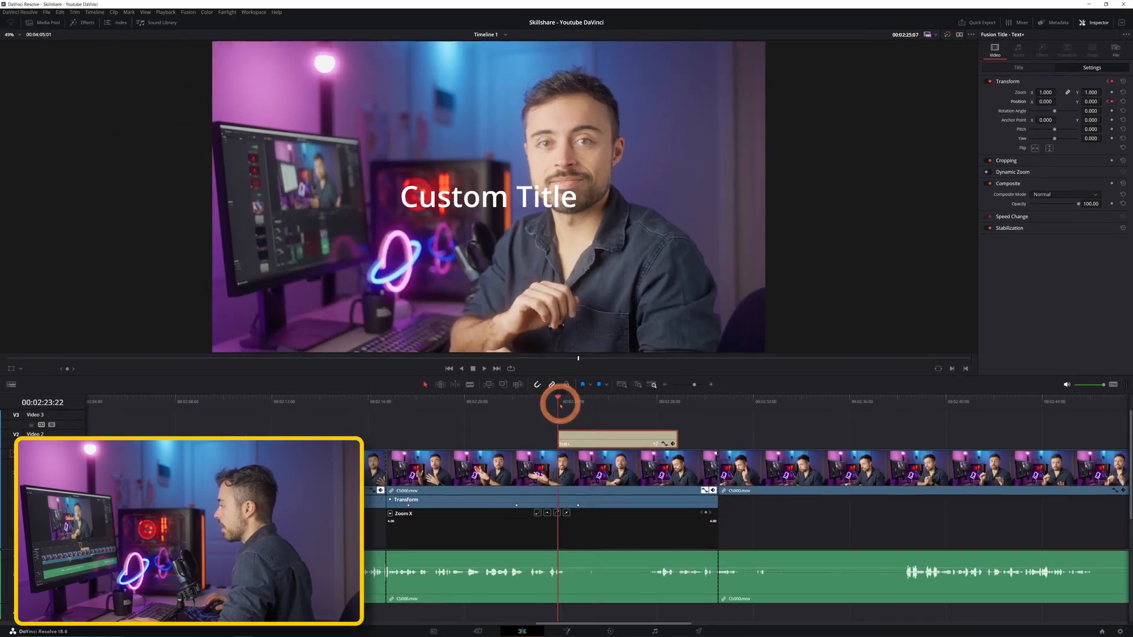
{"action": "key", "text": "space"}
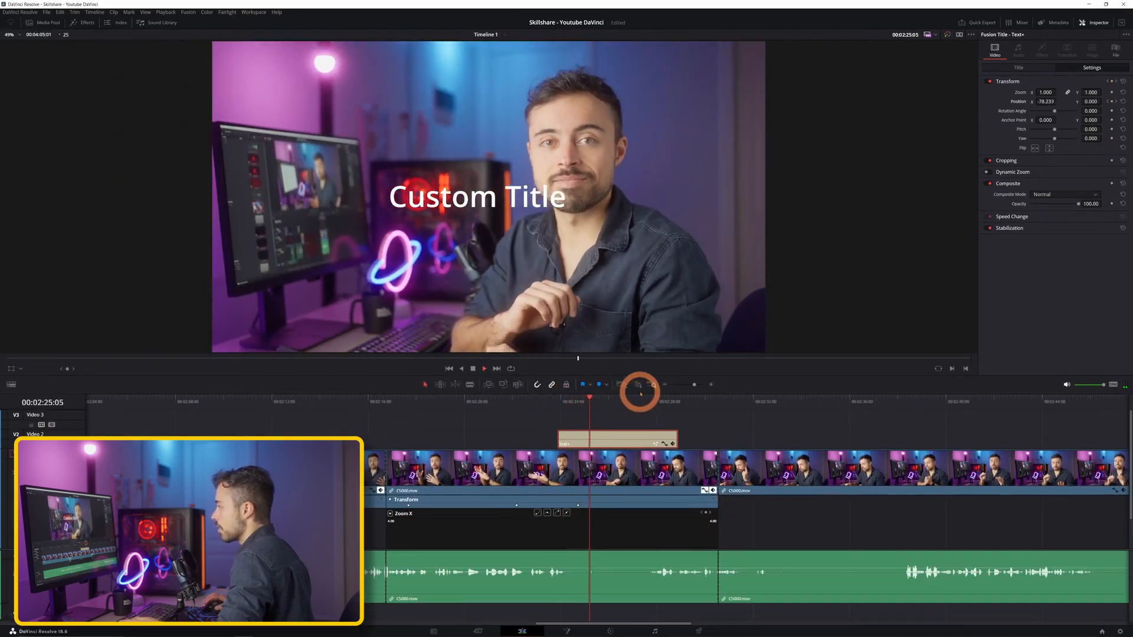
{"action": "key", "text": "space"}
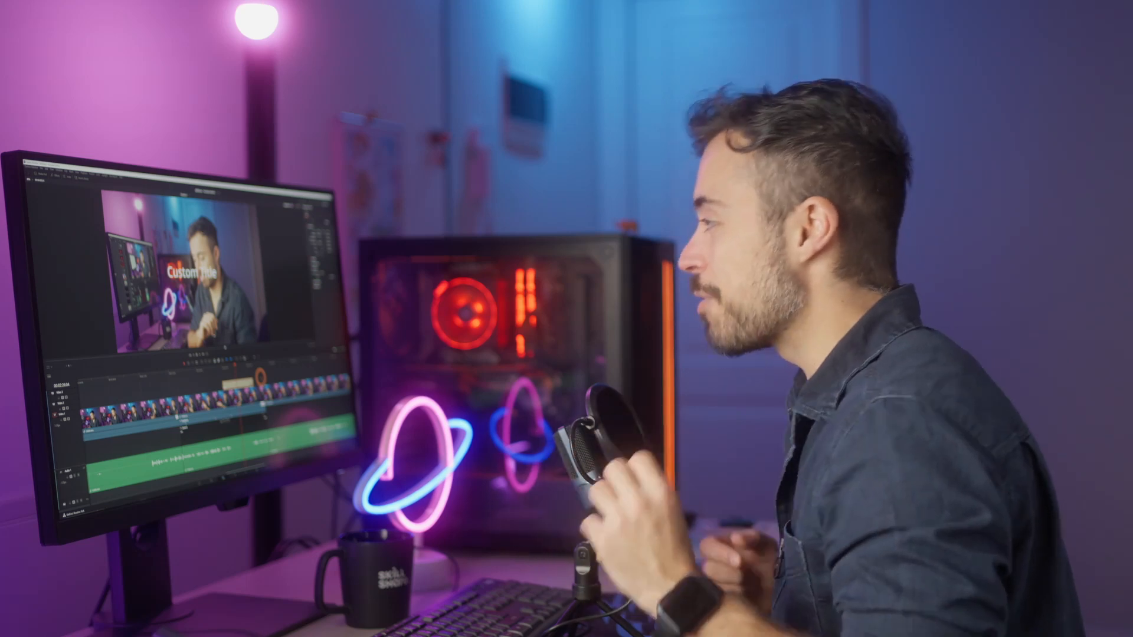